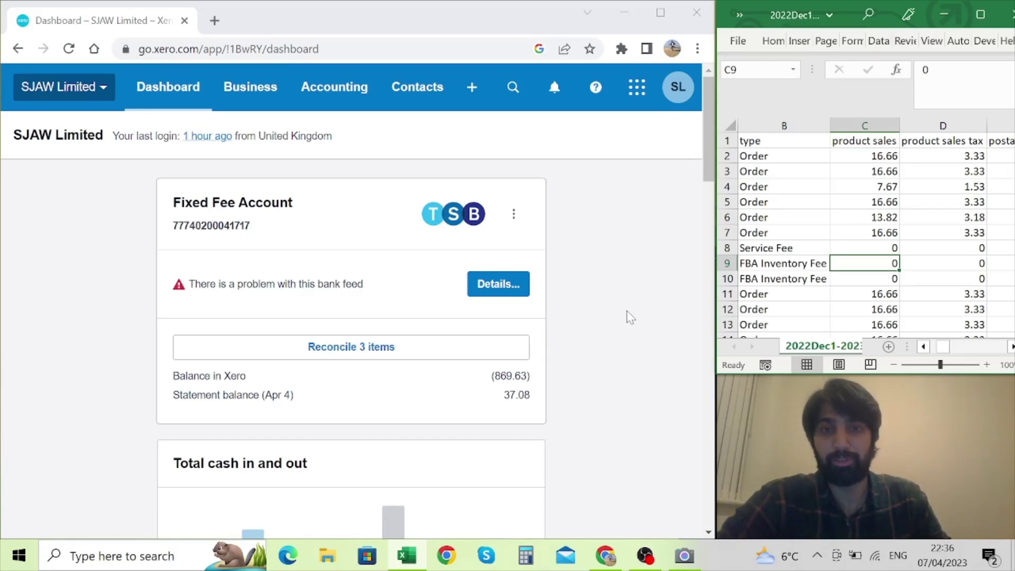
Open the Fixed Fee Account's bank statement lines that are waiting for reconciliation
{"action": "left_click", "coordinate": [363, 355]}
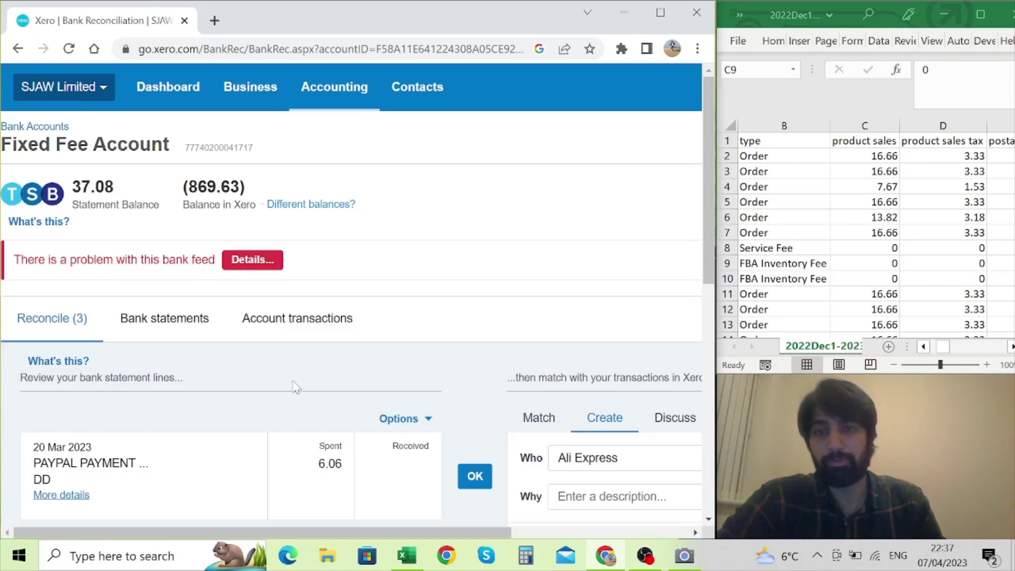
{"action": "scroll", "coordinate": [296, 386], "scroll_direction": "down", "scroll_amount": 5}
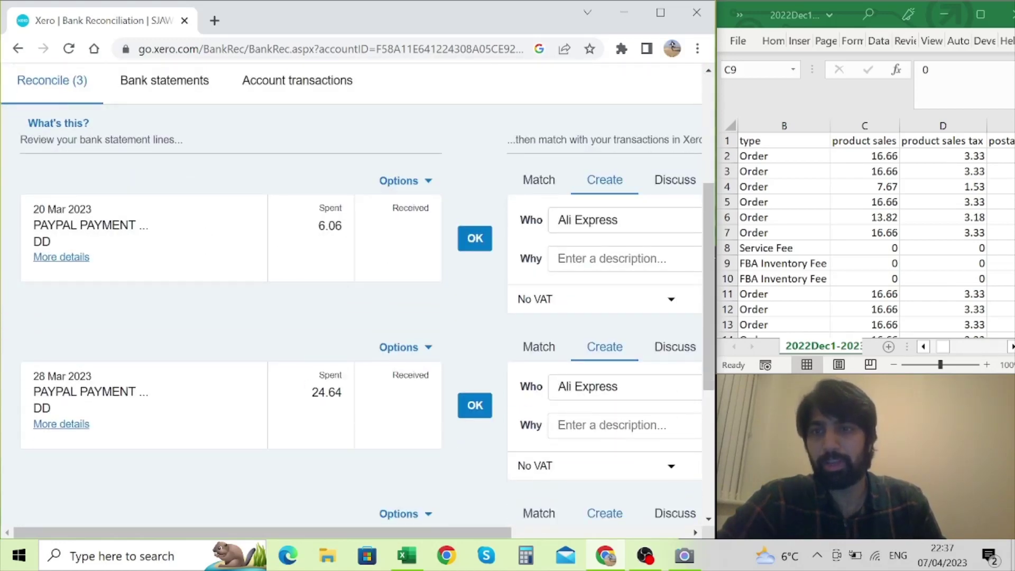
{"action": "left_click_drag", "start_coordinate": [38, 209], "coordinate": [92, 209]}
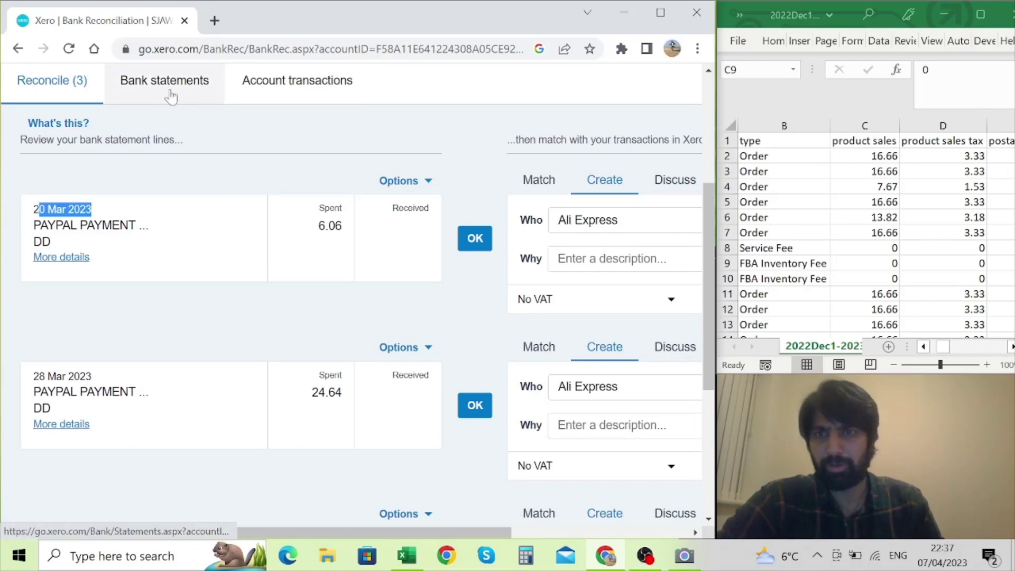
{"action": "left_click", "coordinate": [162, 304]}
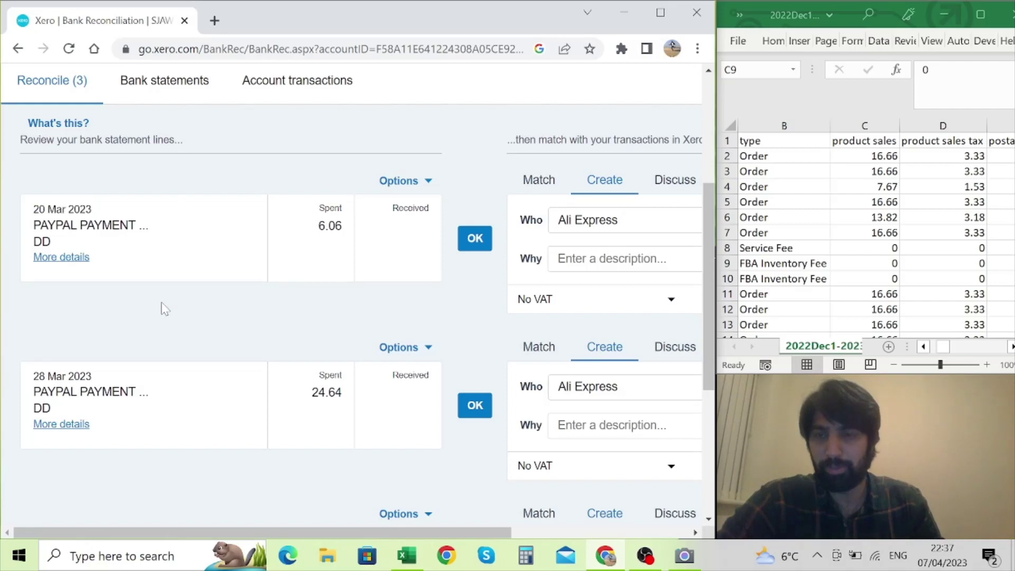
Examine the full statement details of the 20 Mar 2023 PayPal payment, including its description and reference, and close them
{"action": "mouse_move", "coordinate": [67, 249]}
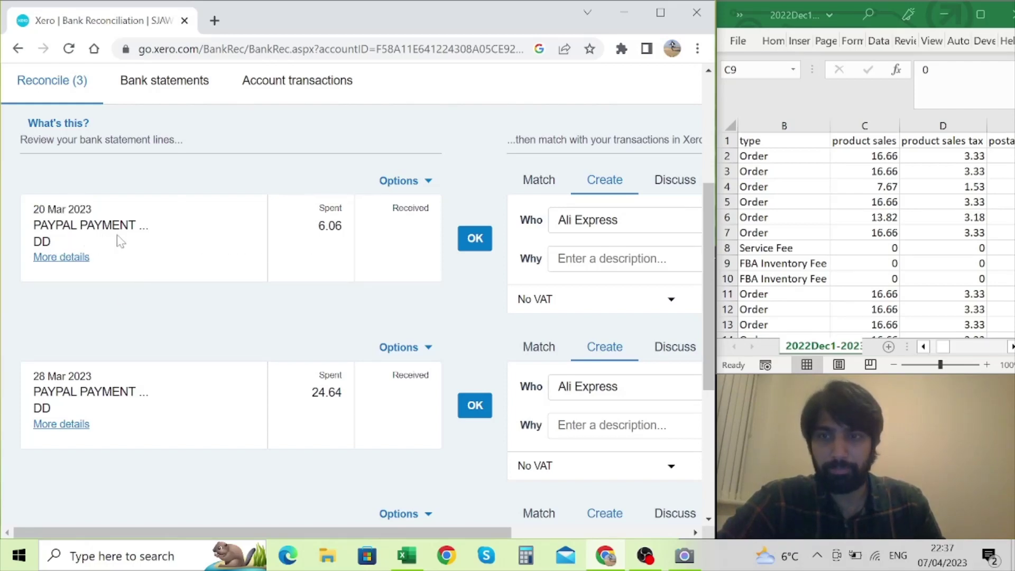
{"action": "left_click", "coordinate": [74, 257]}
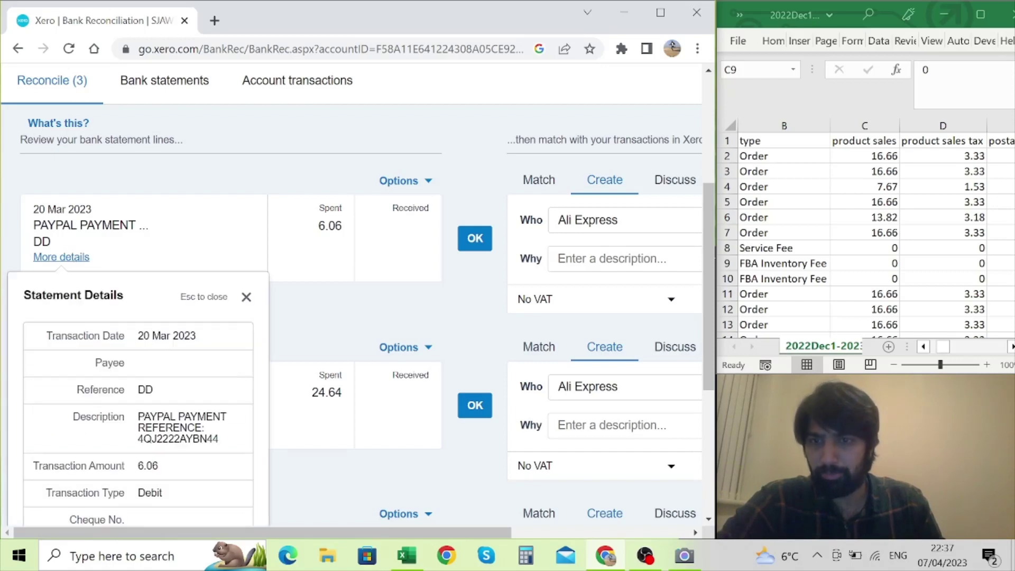
{"action": "scroll", "coordinate": [185, 397], "scroll_direction": "down", "scroll_amount": 1}
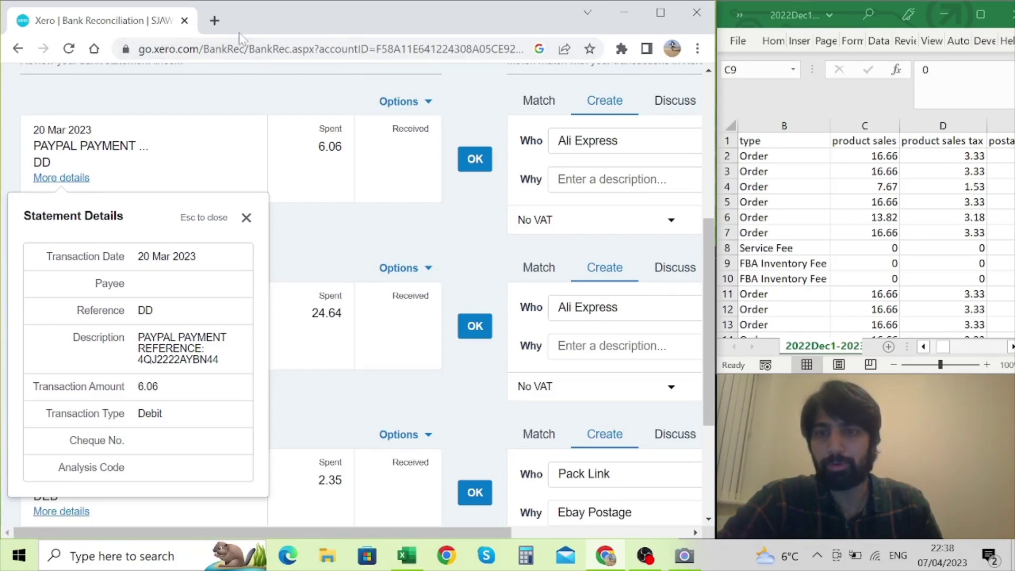
{"action": "left_click", "coordinate": [247, 217]}
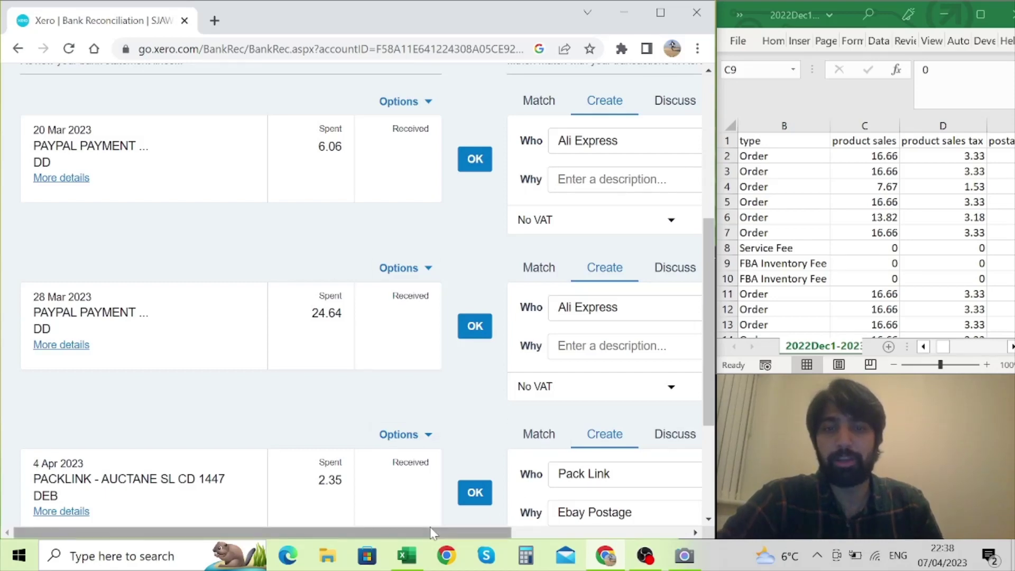
Code the 20 Mar 2023 Ali Express payment to 310 - Cost of Goods Sold with the No VAT tax rate
{"action": "left_click_drag", "start_coordinate": [432, 533], "coordinate": [615, 532]}
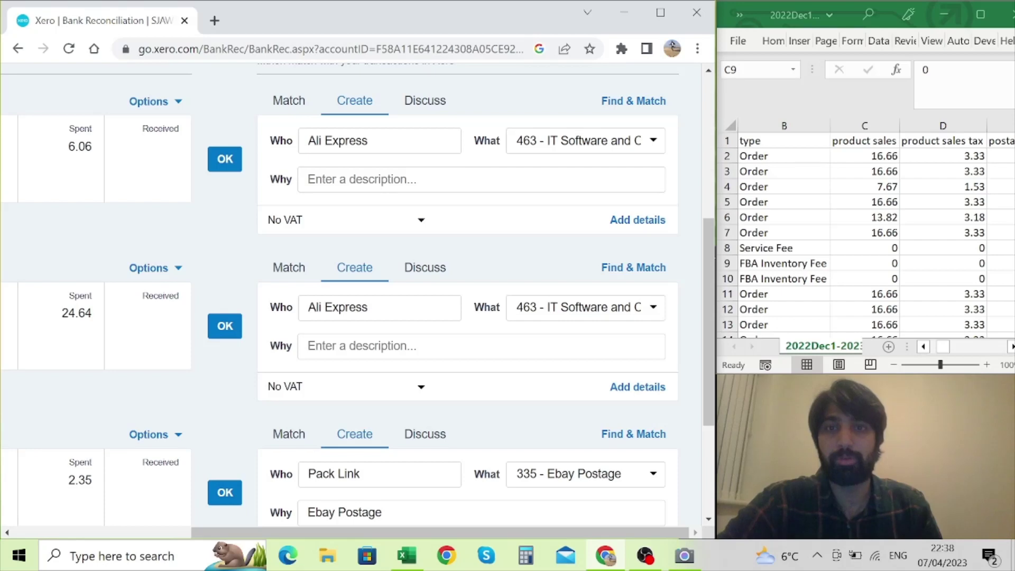
{"action": "left_click", "coordinate": [368, 141]}
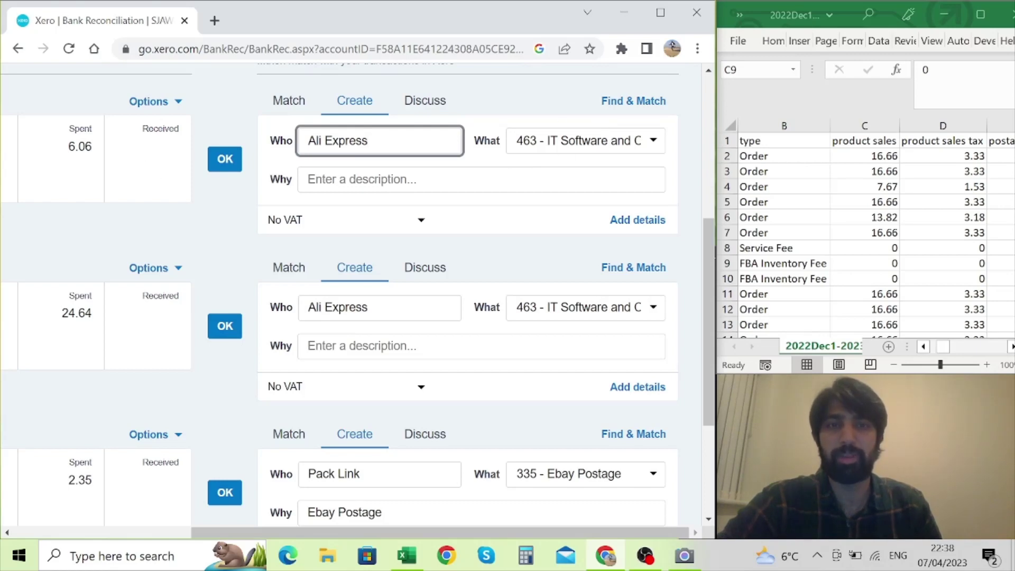
{"action": "left_click", "coordinate": [561, 140]}
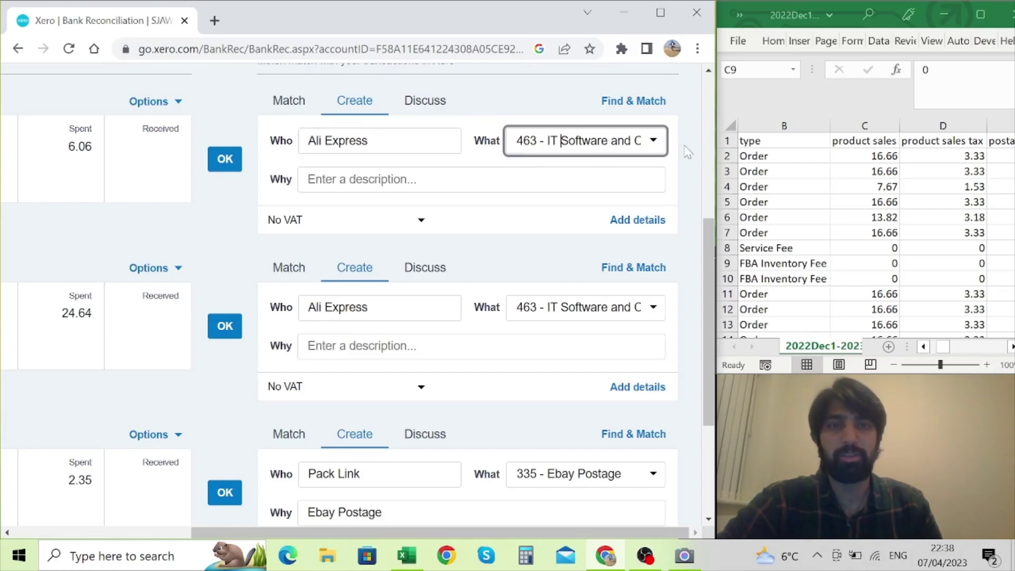
{"action": "left_click", "coordinate": [654, 140]}
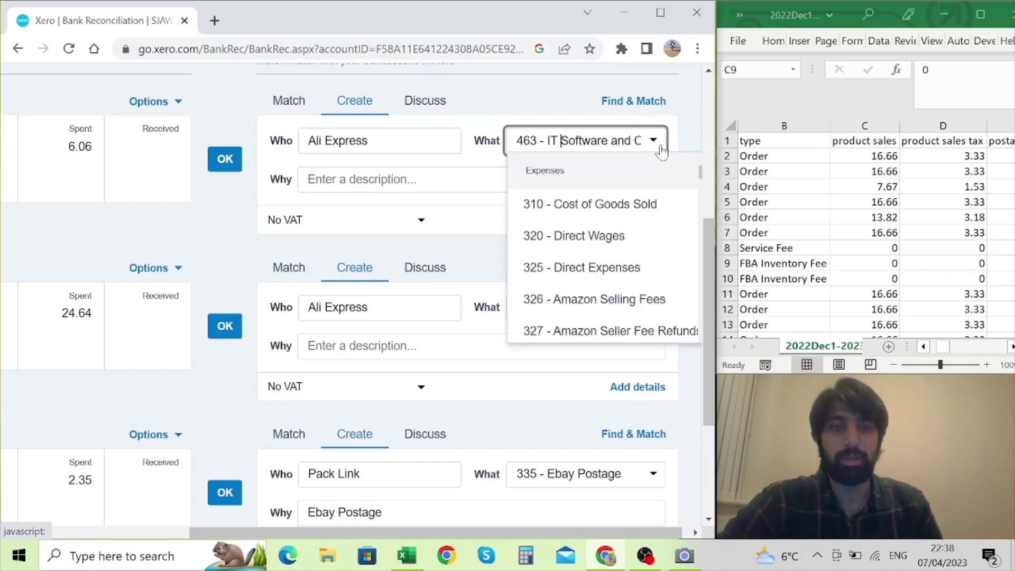
{"action": "left_click", "coordinate": [639, 211]}
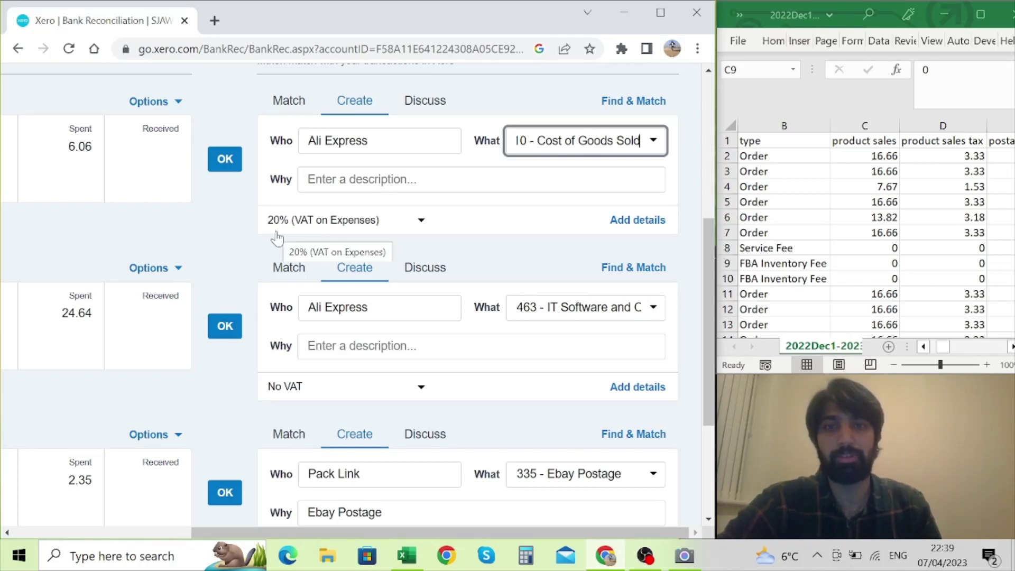
{"action": "left_click", "coordinate": [422, 225]}
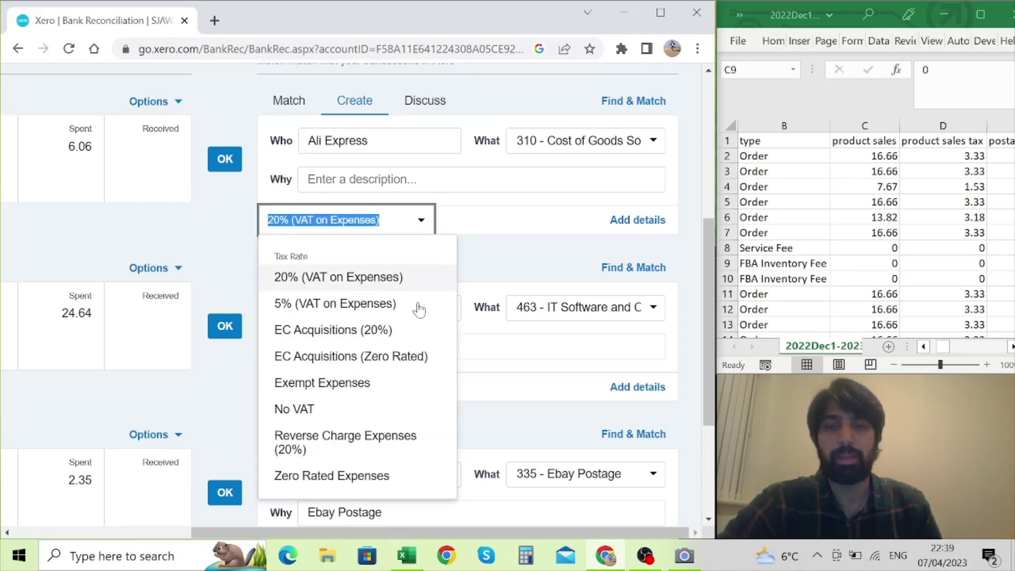
{"action": "left_click", "coordinate": [322, 419]}
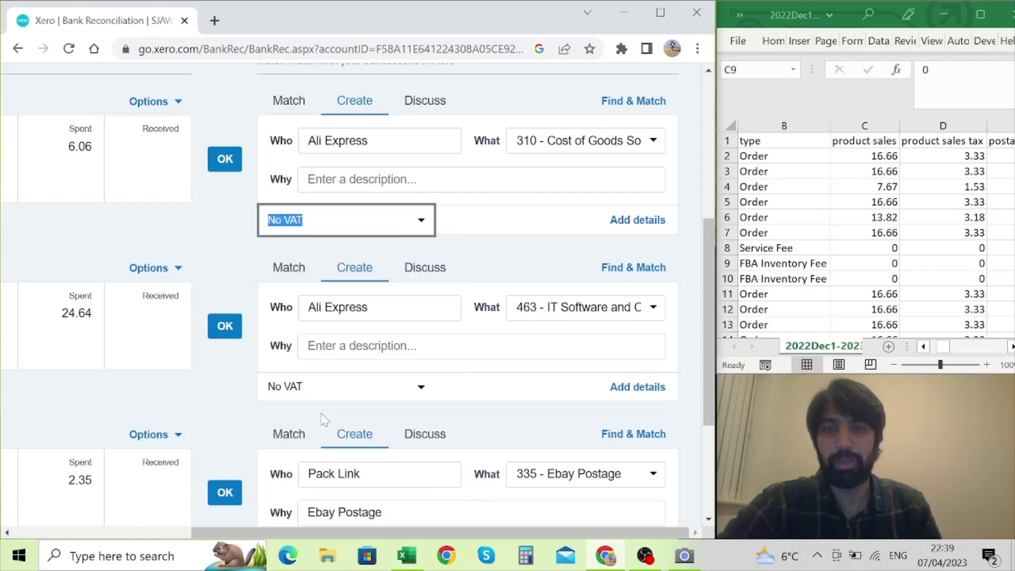
Describe the 20 Mar 2023 Ali Express payment as "Goods bought" and reconcile it
{"action": "left_click", "coordinate": [433, 179]}
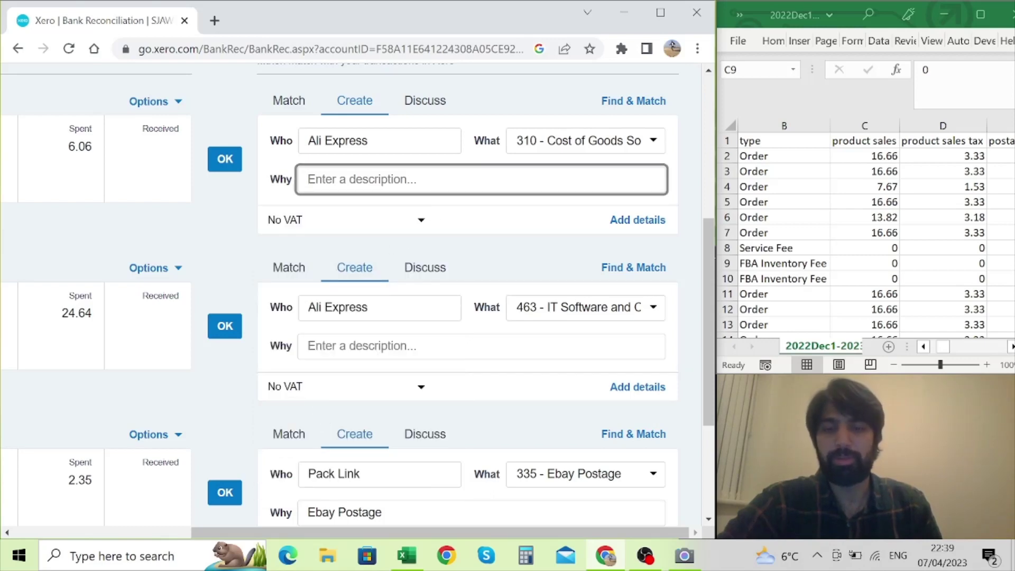
{"action": "type", "text": "Go"}
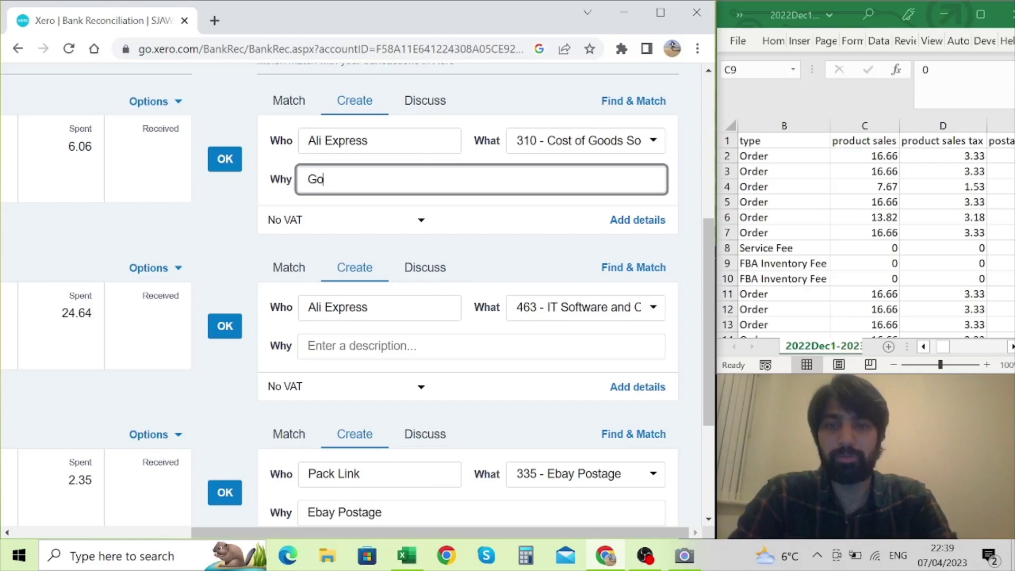
{"action": "type", "text": "ods bought"}
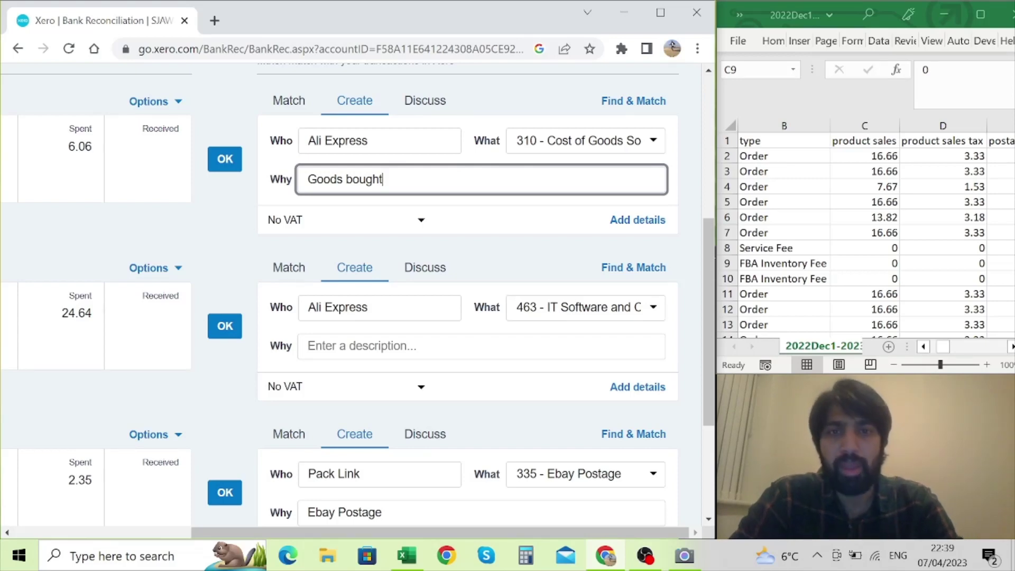
{"action": "left_click", "coordinate": [223, 168]}
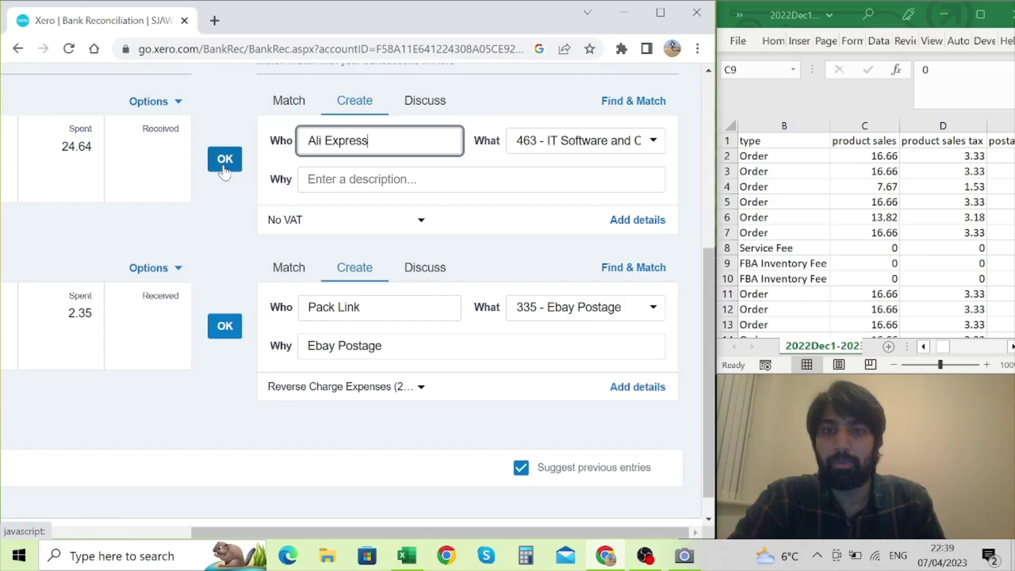
Reload the bank reconciliation page and return to the remaining unreconciled statement lines
{"action": "left_click_drag", "start_coordinate": [349, 531], "coordinate": [71, 539]}
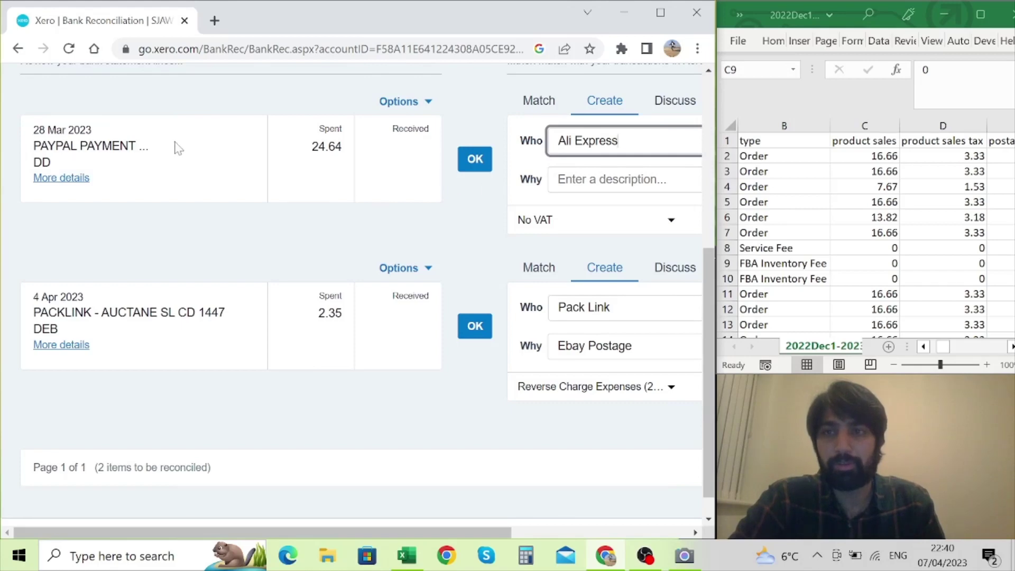
{"action": "left_click", "coordinate": [68, 49]}
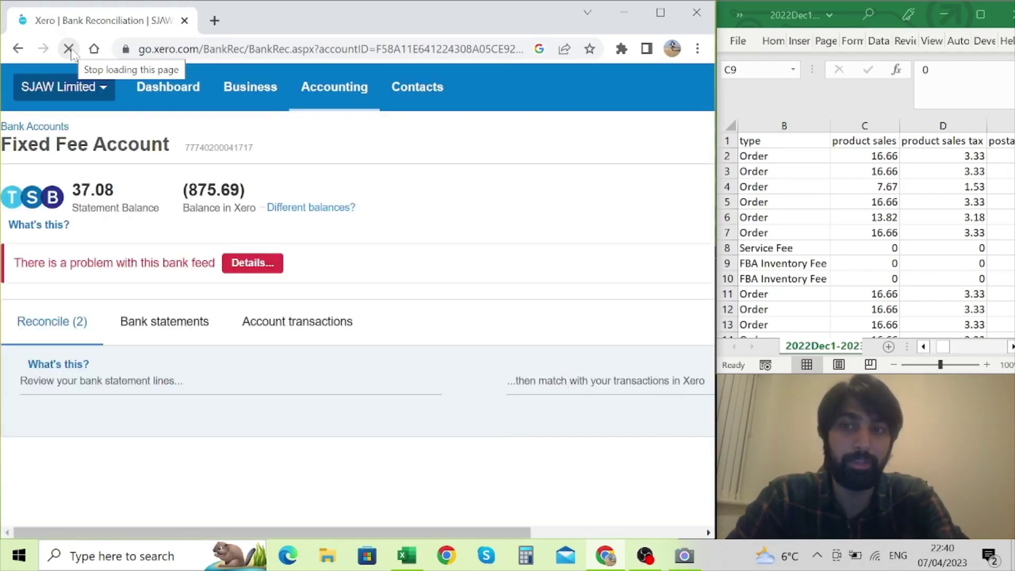
{"action": "scroll", "coordinate": [313, 394], "scroll_direction": "down", "scroll_amount": 5}
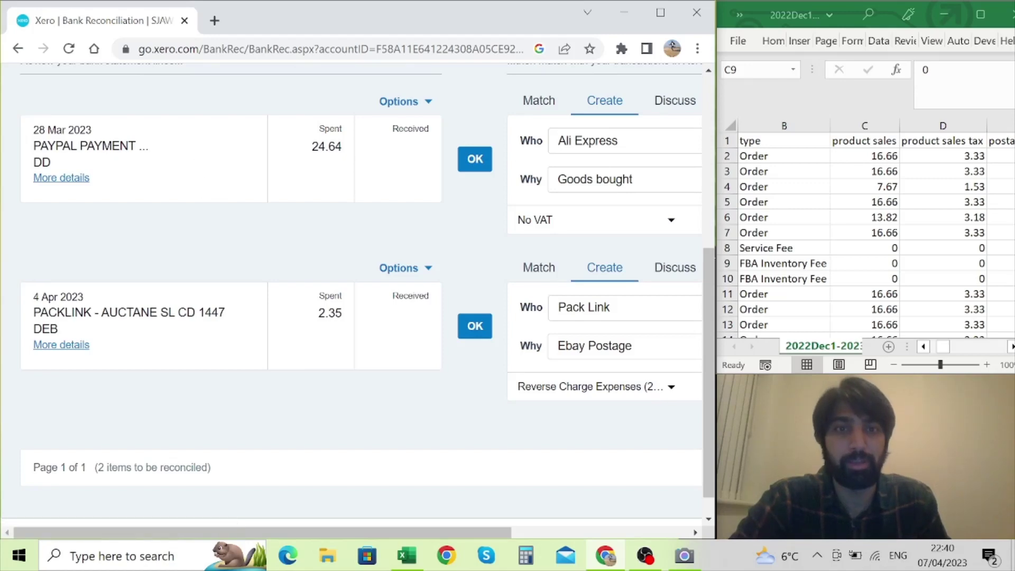
Change the contact of the 28 Mar 2023 PayPal payment to the existing contact Shopify
{"action": "left_click_drag", "start_coordinate": [497, 532], "coordinate": [674, 531]}
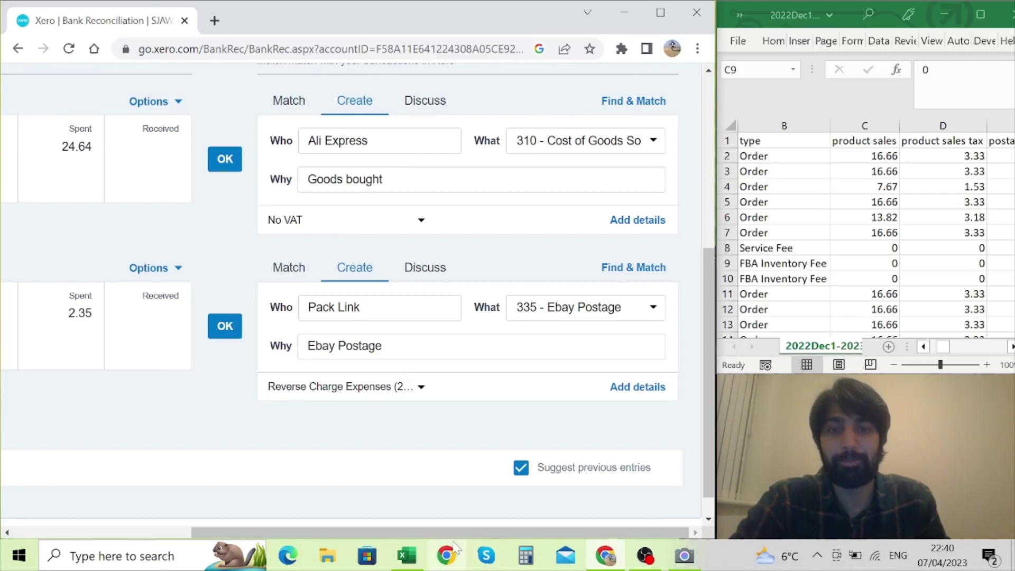
{"action": "left_click_drag", "start_coordinate": [452, 532], "coordinate": [373, 533]}
{"action": "left_click", "coordinate": [407, 141]}
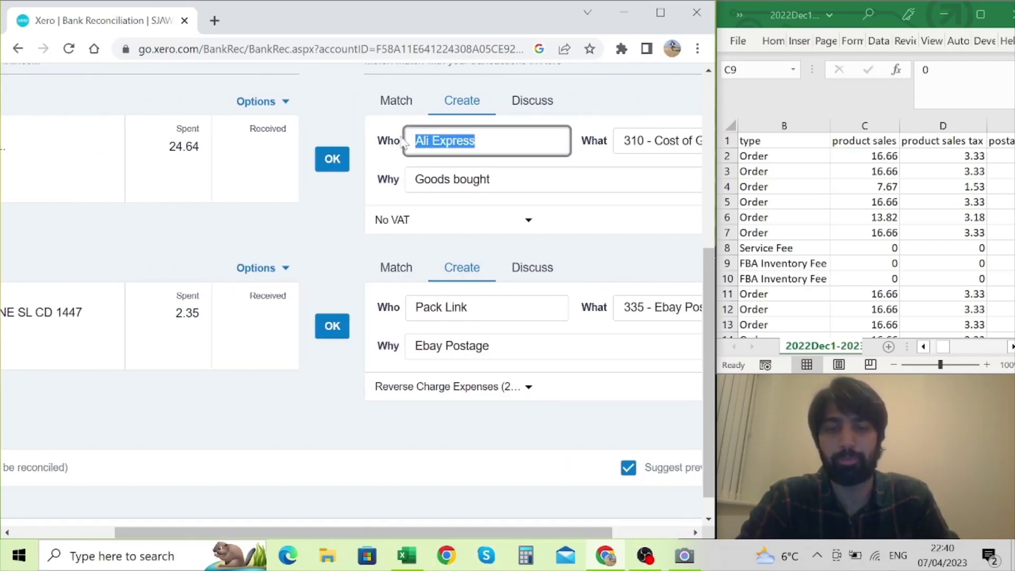
{"action": "type", "text": "Shopify"}
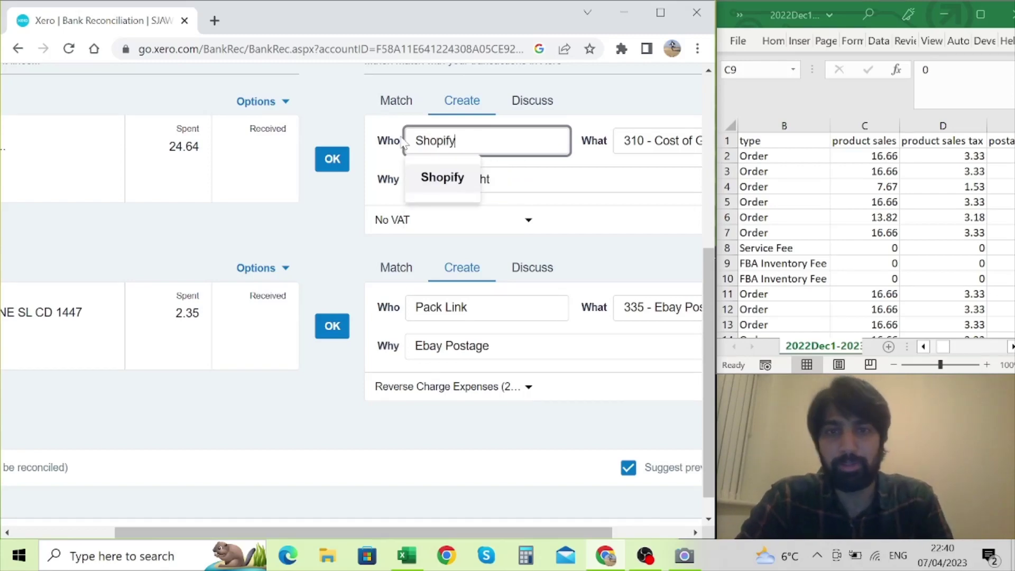
{"action": "left_click", "coordinate": [443, 178]}
{"action": "left_click_drag", "start_coordinate": [524, 535], "coordinate": [659, 536]}
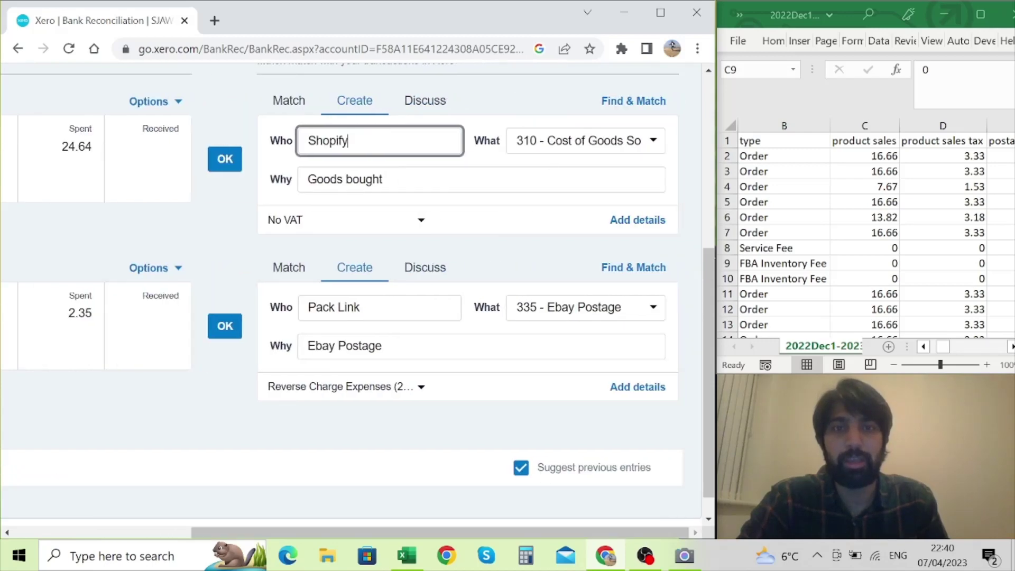
{"action": "key", "text": "Tab"}
{"action": "left_click", "coordinate": [653, 141]}
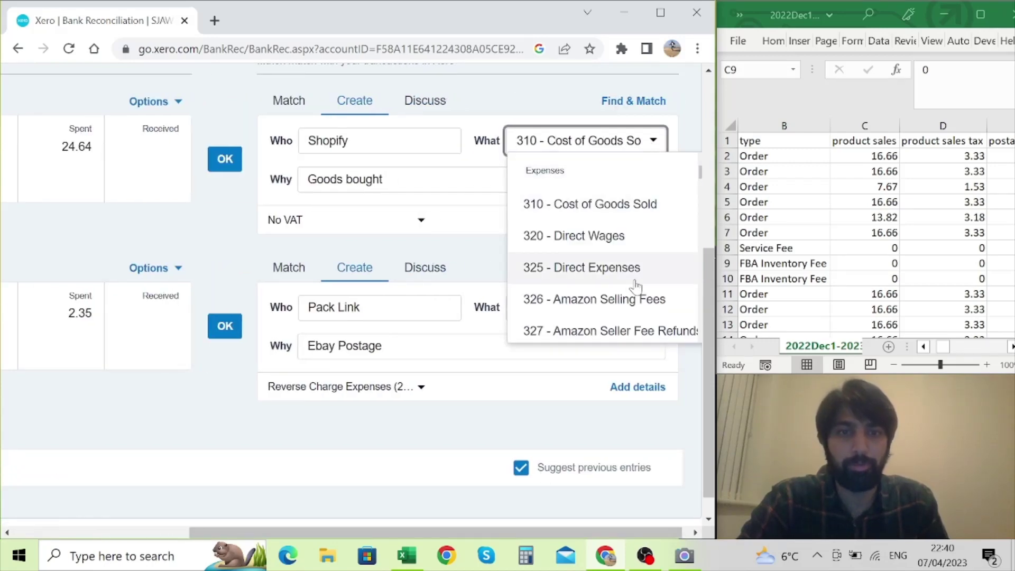
{"action": "scroll", "coordinate": [626, 296], "scroll_direction": "down", "scroll_amount": 6}
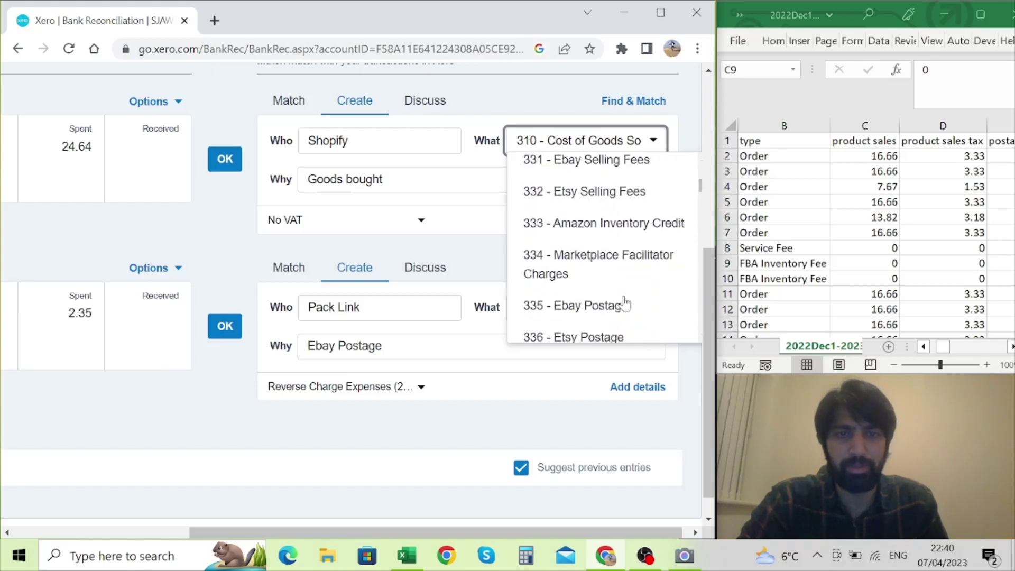
{"action": "scroll", "coordinate": [625, 301], "scroll_direction": "down", "scroll_amount": 5}
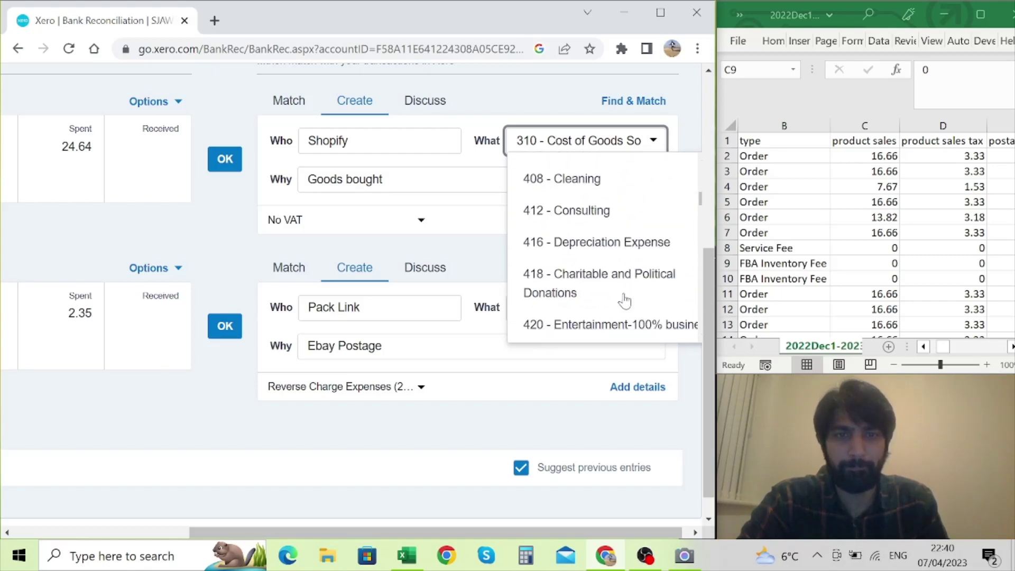
{"action": "scroll", "coordinate": [625, 300], "scroll_direction": "down", "scroll_amount": 5}
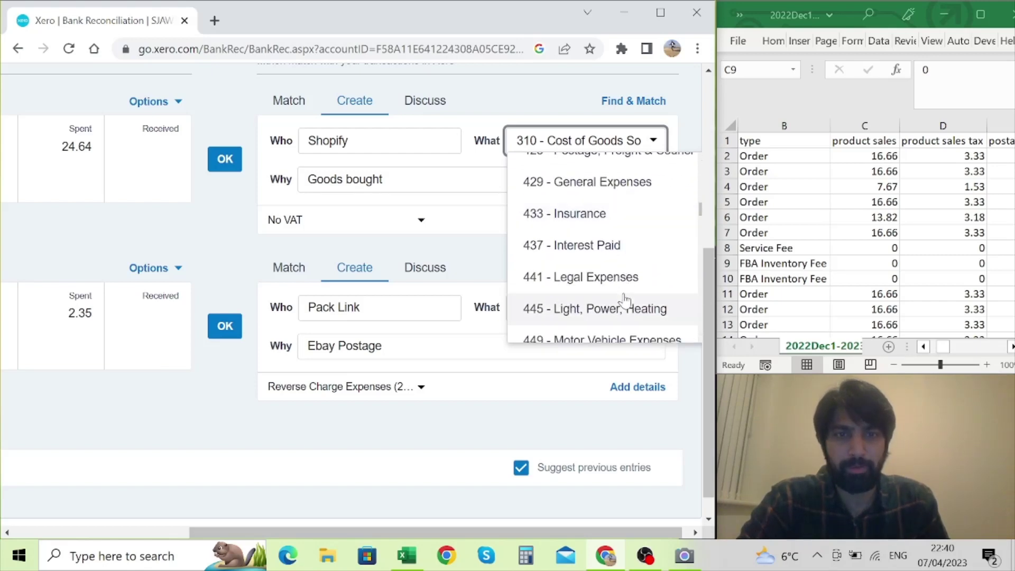
{"action": "scroll", "coordinate": [625, 301], "scroll_direction": "down", "scroll_amount": 1}
{"action": "key", "text": "Down"}
{"action": "key", "text": "Down"}
{"action": "key", "text": "Up"}
{"action": "key", "text": "Up"}
{"action": "key", "text": "Up"}
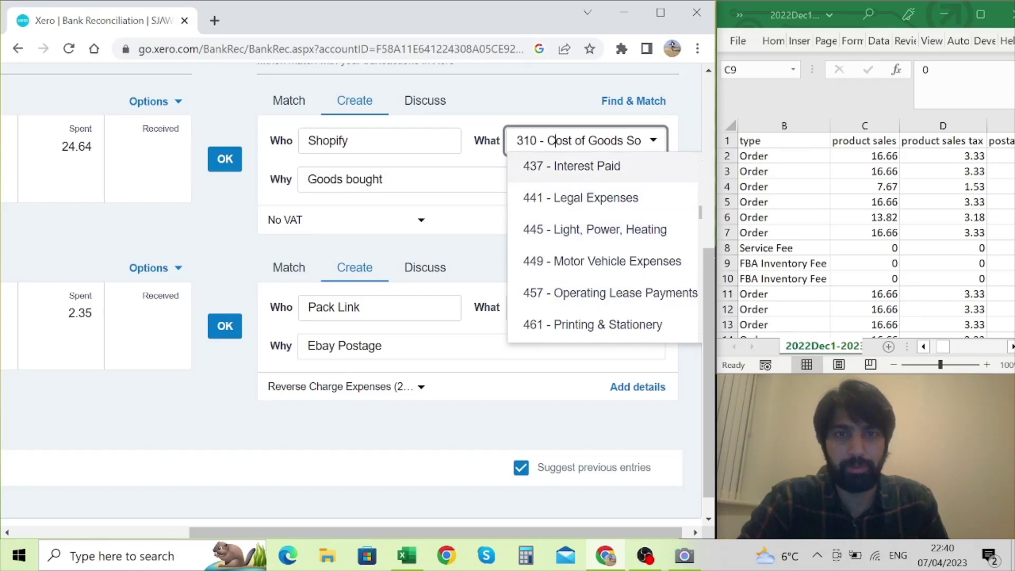
Find the account with the search text "it" and code the Shopify payment to 463 - IT Software and Consumables
{"action": "left_click_drag", "start_coordinate": [530, 140], "coordinate": [587, 141]}
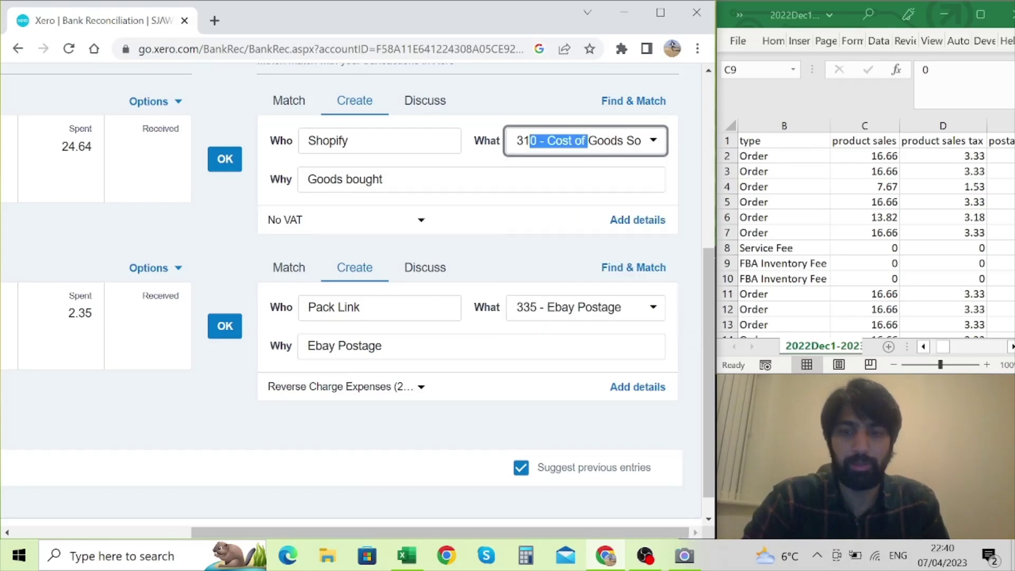
{"action": "key", "text": "ctrl+a"}
{"action": "key", "text": "BackSpace"}
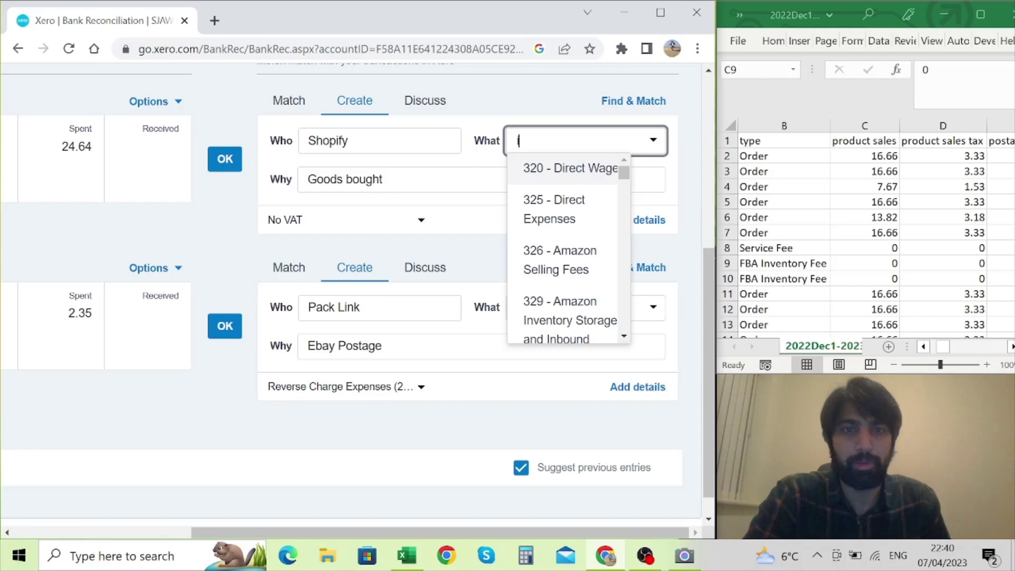
{"action": "type", "text": "it"}
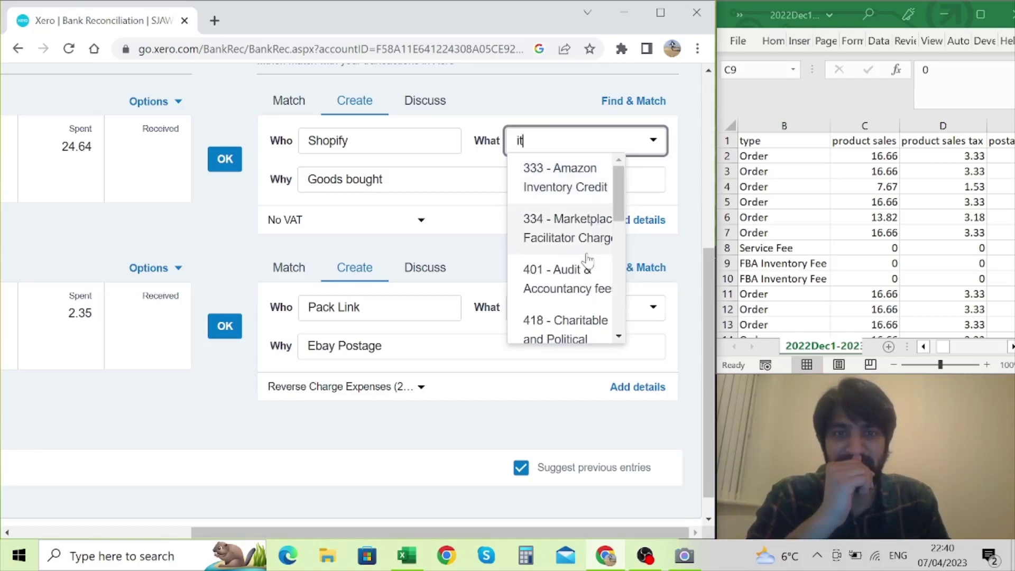
{"action": "scroll", "coordinate": [588, 259], "scroll_direction": "down", "scroll_amount": 4}
{"action": "left_click", "coordinate": [570, 246]}
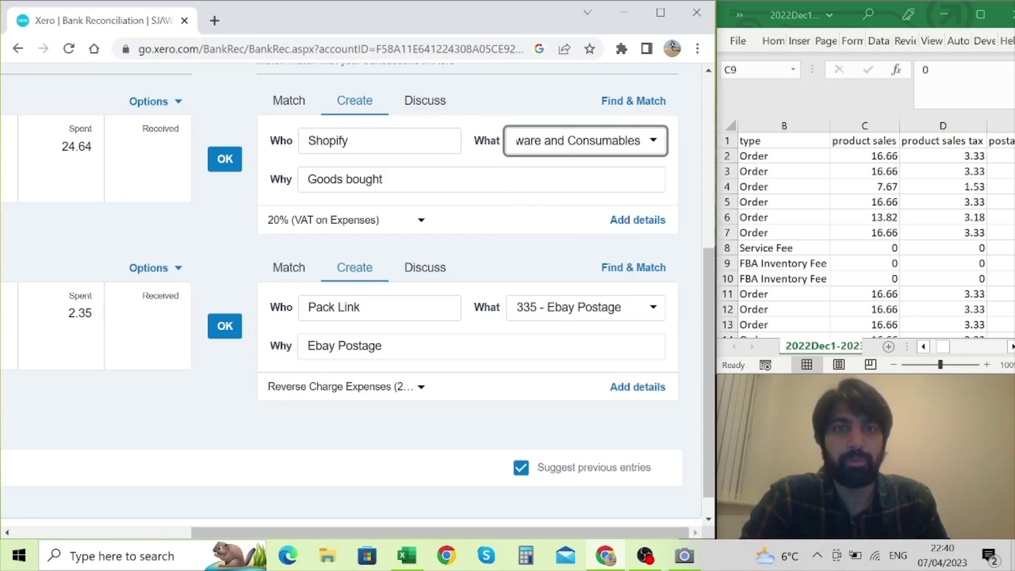
Enter "Subscription" as the description of the 28 Mar 2023 Shopify payment
{"action": "key", "text": "Tab"}
{"action": "type", "text": "Subs"}
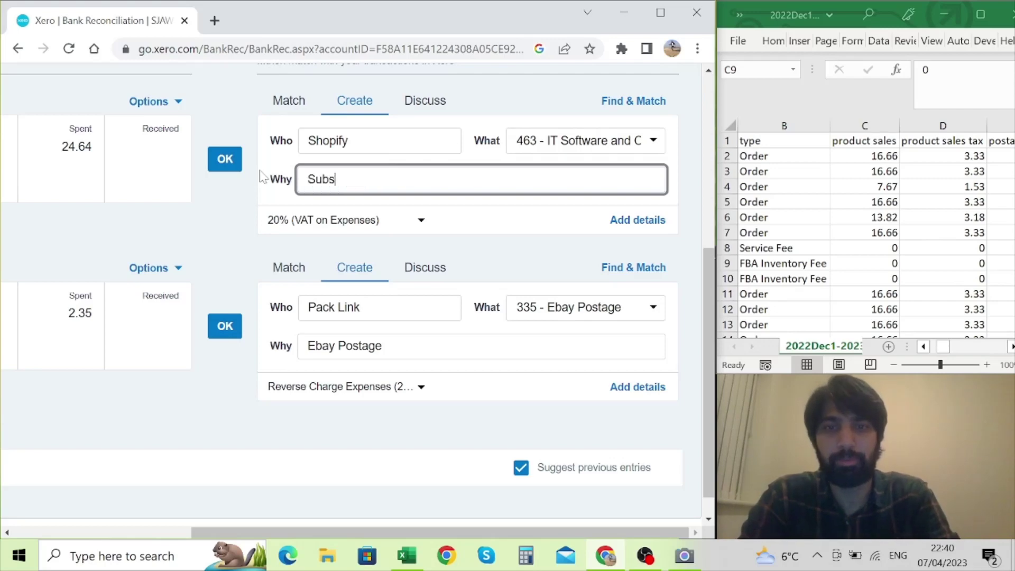
{"action": "type", "text": "ci"}
{"action": "key", "text": "BackSpace"}
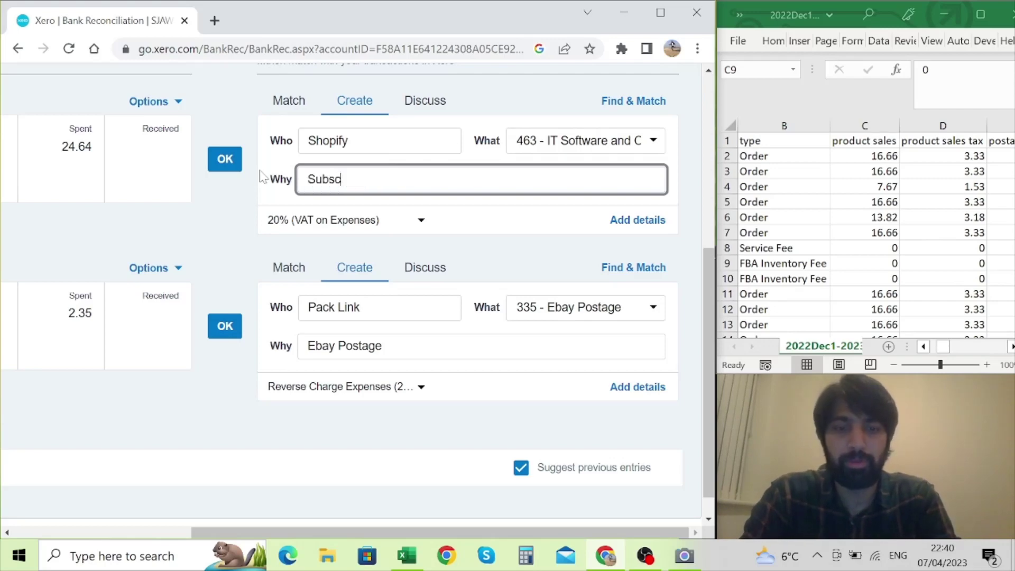
{"action": "type", "text": "ription"}
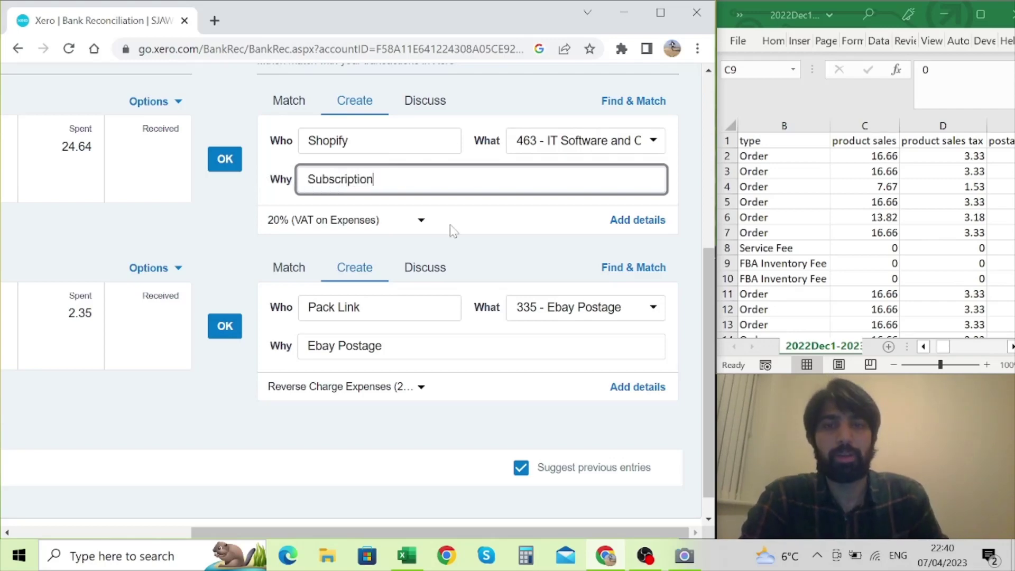
Set the VAT rate of the 28 Mar 2023 Shopify payment to No VAT and reconcile it
{"action": "left_click", "coordinate": [421, 221]}
{"action": "left_click", "coordinate": [333, 410]}
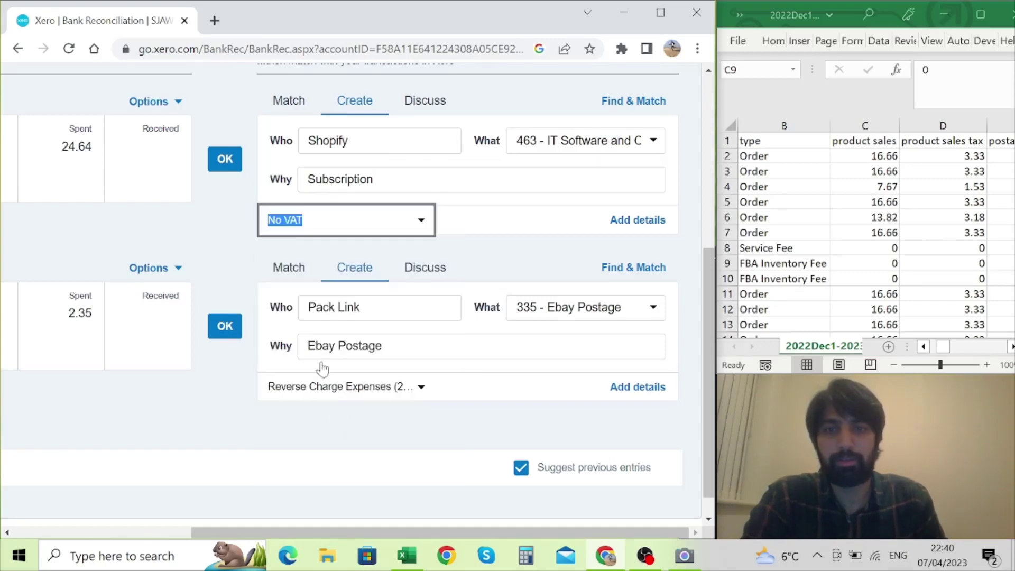
{"action": "left_click", "coordinate": [234, 212]}
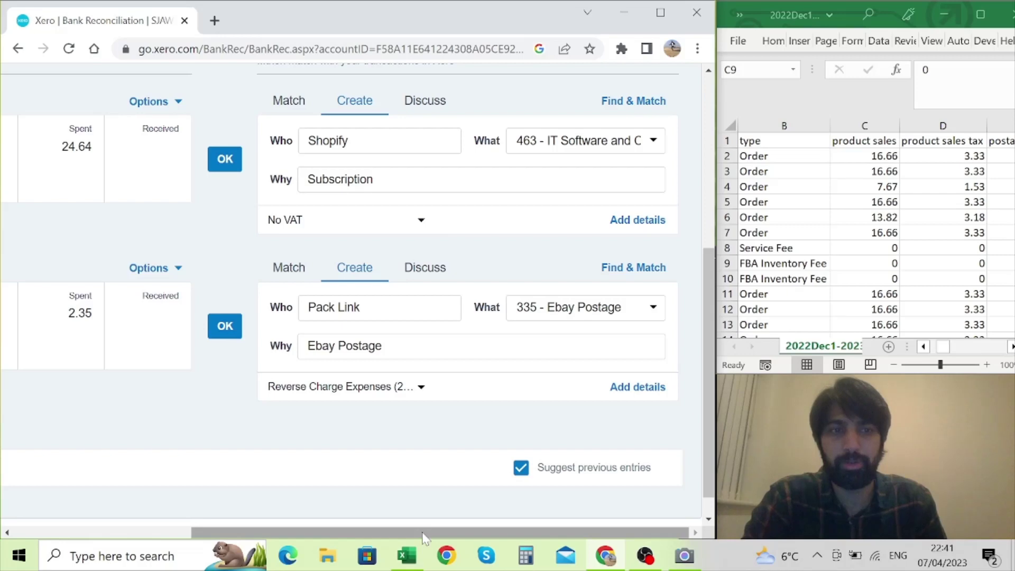
{"action": "left_click_drag", "start_coordinate": [423, 536], "coordinate": [225, 527]}
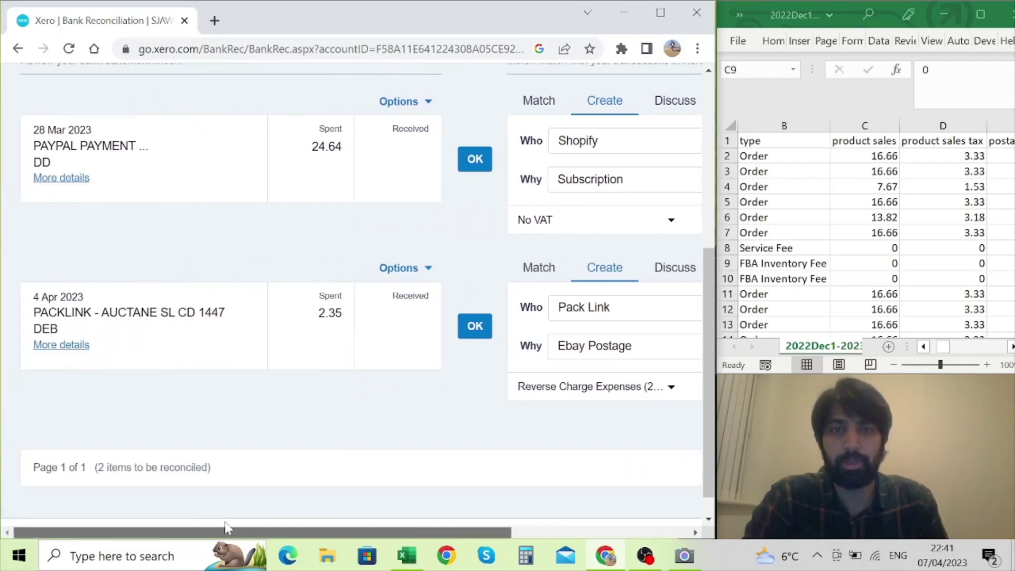
{"action": "left_click", "coordinate": [473, 164]}
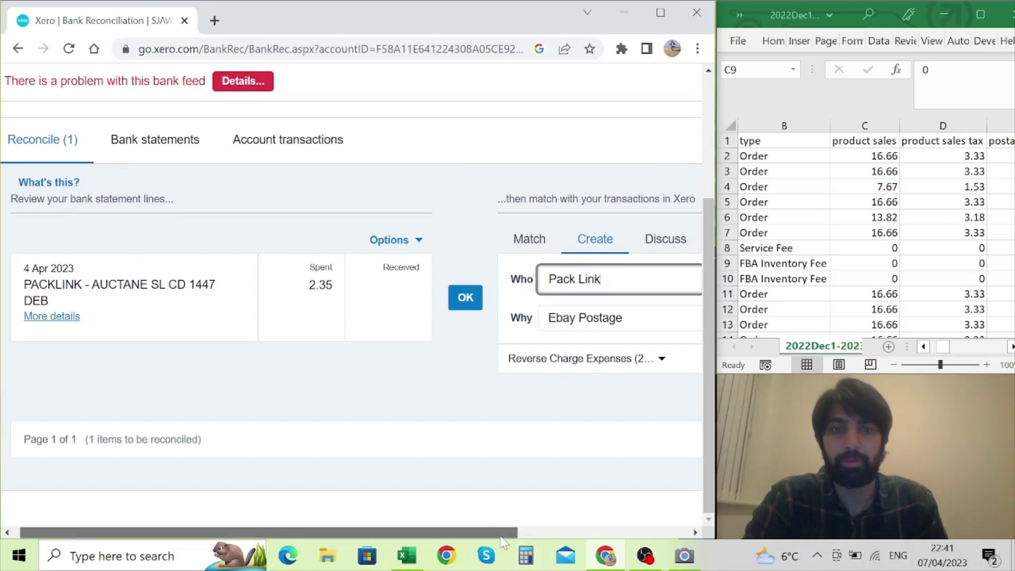
Check the suggested Pack Link contact and 335 - Ebay Postage coding of the 4 Apr 2023 Packlink payment, and reconcile it
{"action": "left_click_drag", "start_coordinate": [502, 542], "coordinate": [531, 542]}
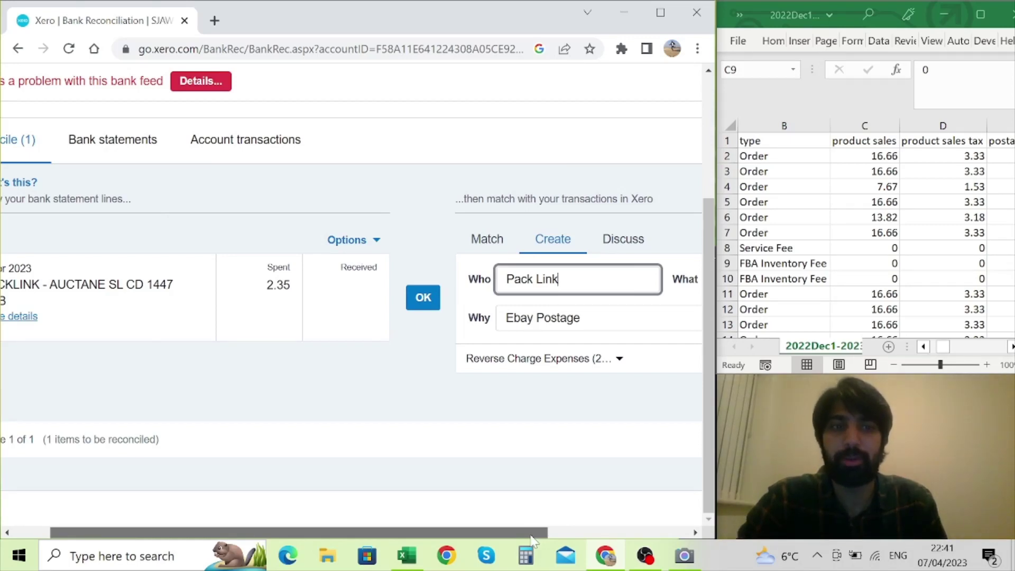
{"action": "left_click_drag", "start_coordinate": [531, 539], "coordinate": [685, 539]}
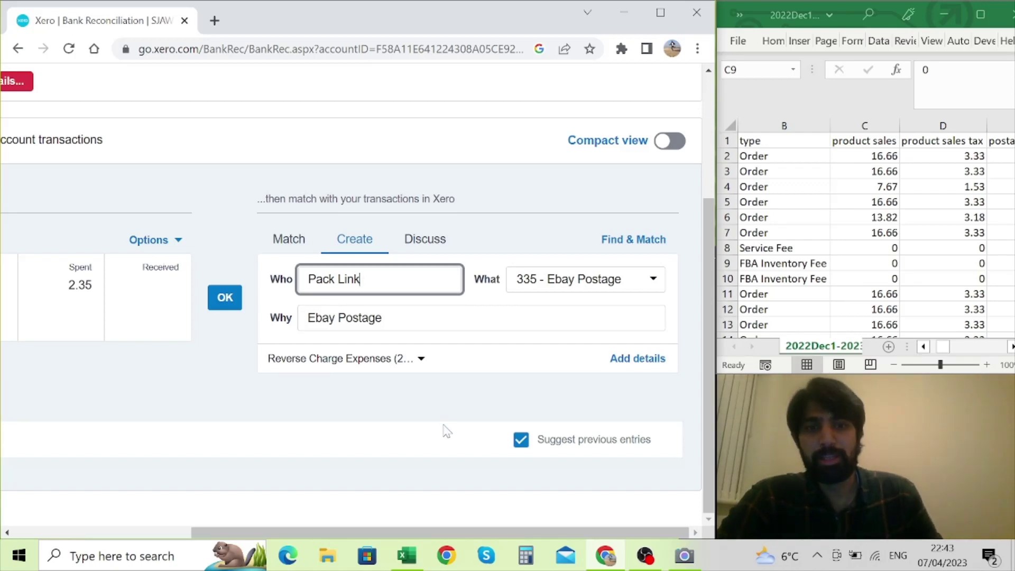
{"action": "left_click_drag", "start_coordinate": [375, 532], "coordinate": [205, 532]}
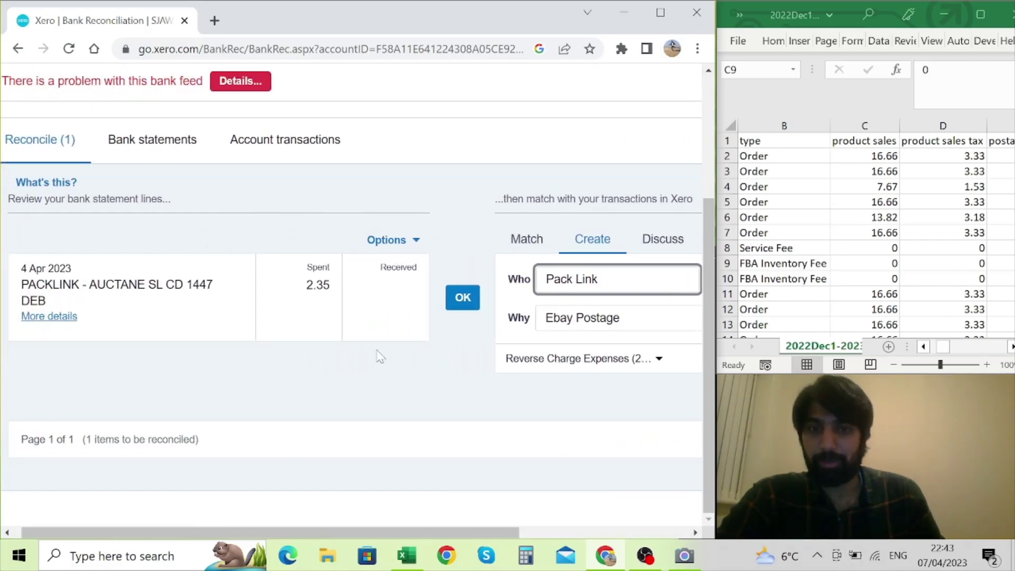
{"action": "left_click", "coordinate": [461, 298]}
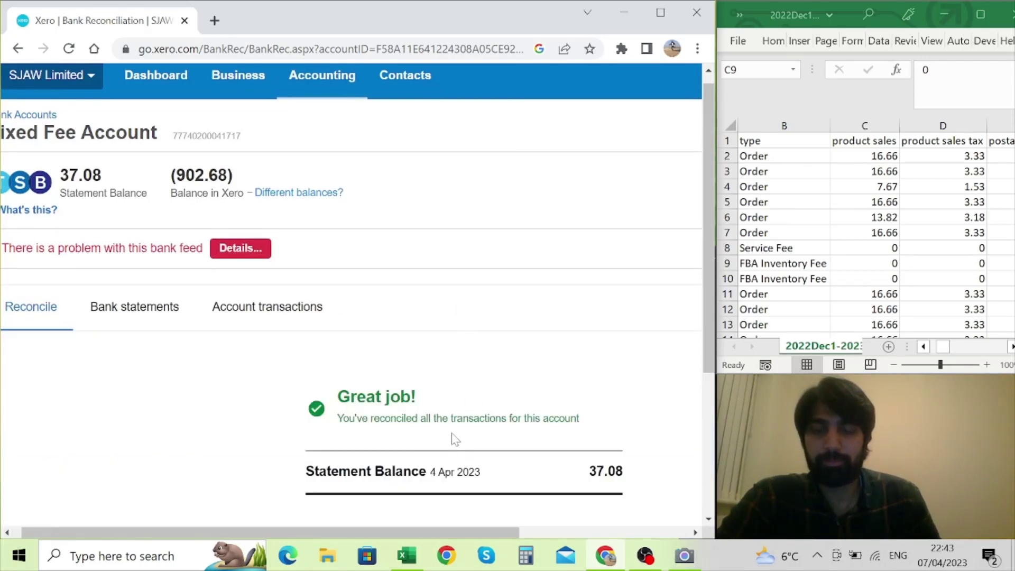
{"action": "scroll", "coordinate": [454, 439], "scroll_direction": "down", "scroll_amount": 3}
{"action": "scroll", "coordinate": [378, 296], "scroll_direction": "up", "scroll_amount": 3}
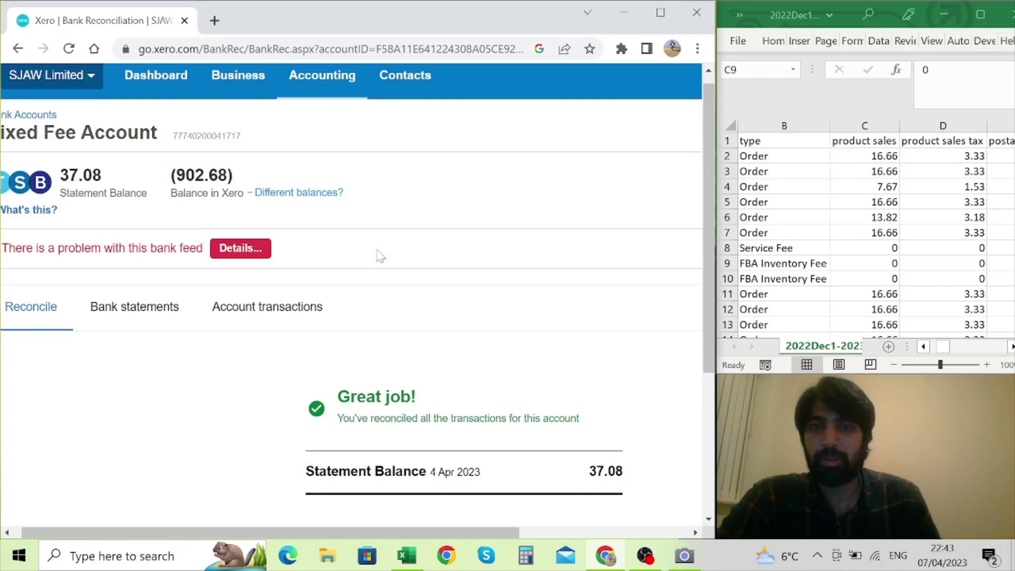
Open the account's imported bank statement lines and examine their dates, particulars, amounts and running balances
{"action": "left_click", "coordinate": [136, 316]}
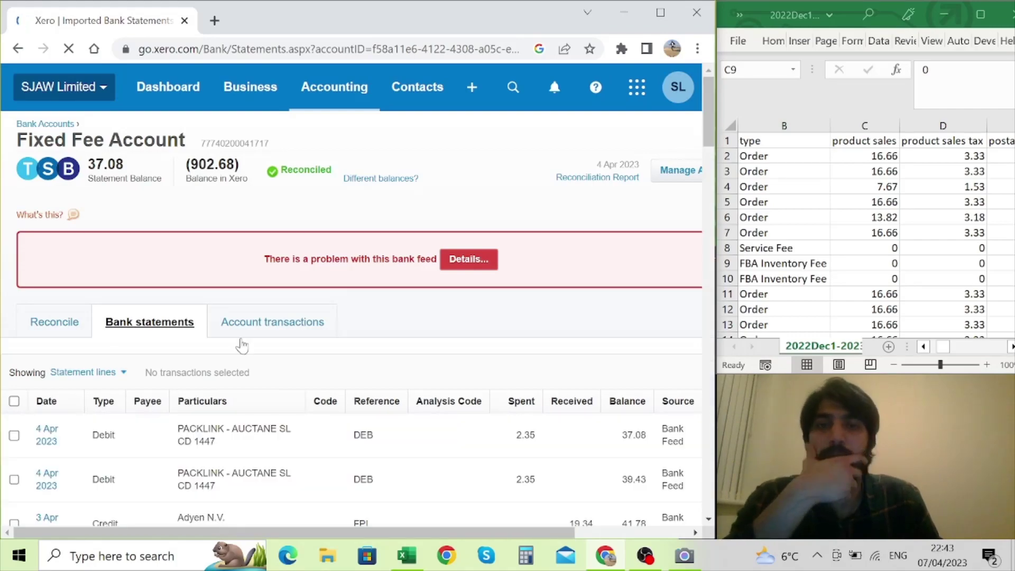
{"action": "scroll", "coordinate": [265, 354], "scroll_direction": "down", "scroll_amount": 5}
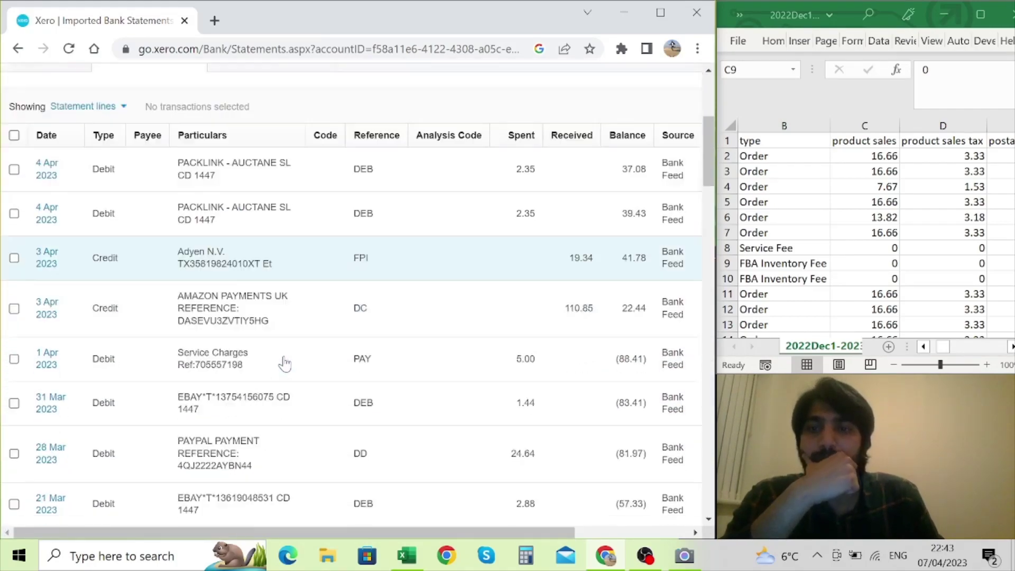
{"action": "scroll", "coordinate": [285, 364], "scroll_direction": "down", "scroll_amount": 5}
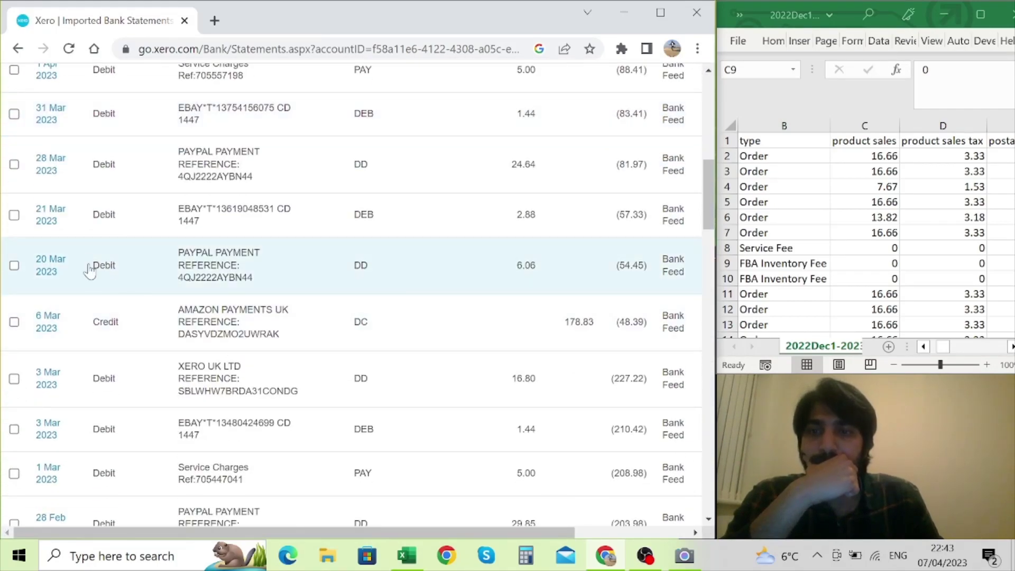
{"action": "scroll", "coordinate": [106, 285], "scroll_direction": "up", "scroll_amount": 6}
{"action": "scroll", "coordinate": [158, 369], "scroll_direction": "down", "scroll_amount": 1}
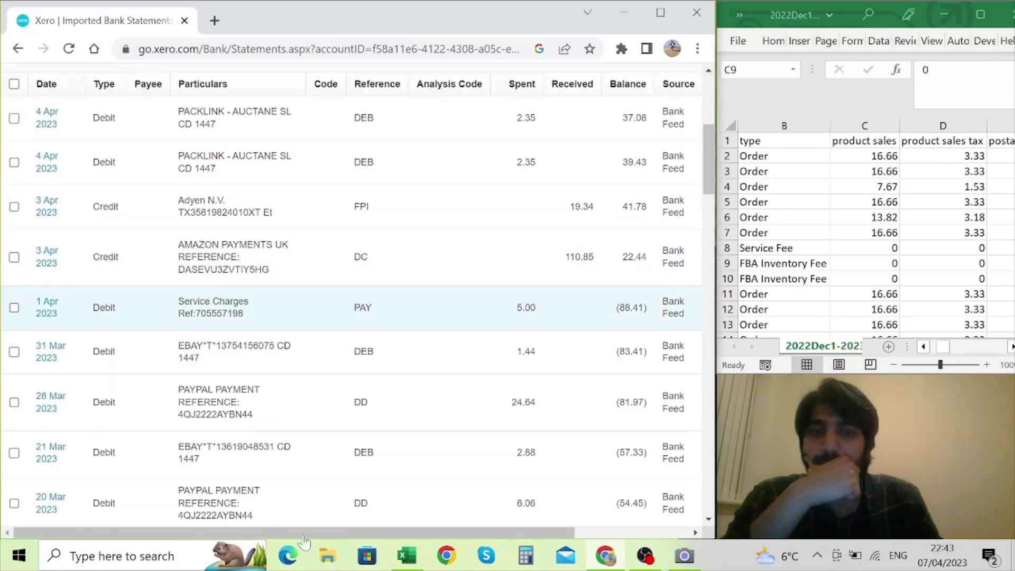
{"action": "left_click_drag", "start_coordinate": [317, 534], "coordinate": [289, 533]}
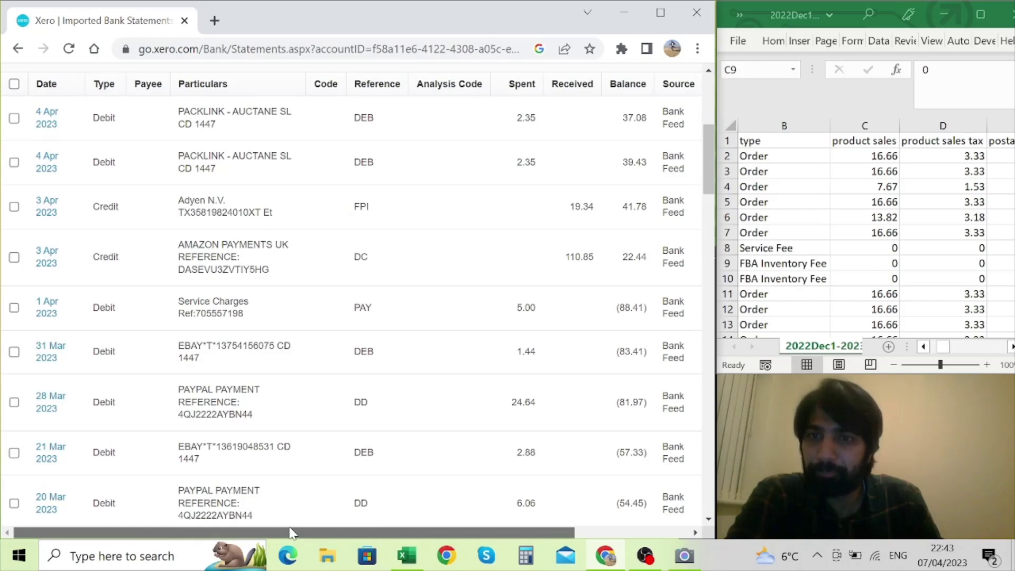
{"action": "scroll", "coordinate": [259, 273], "scroll_direction": "down", "scroll_amount": 3}
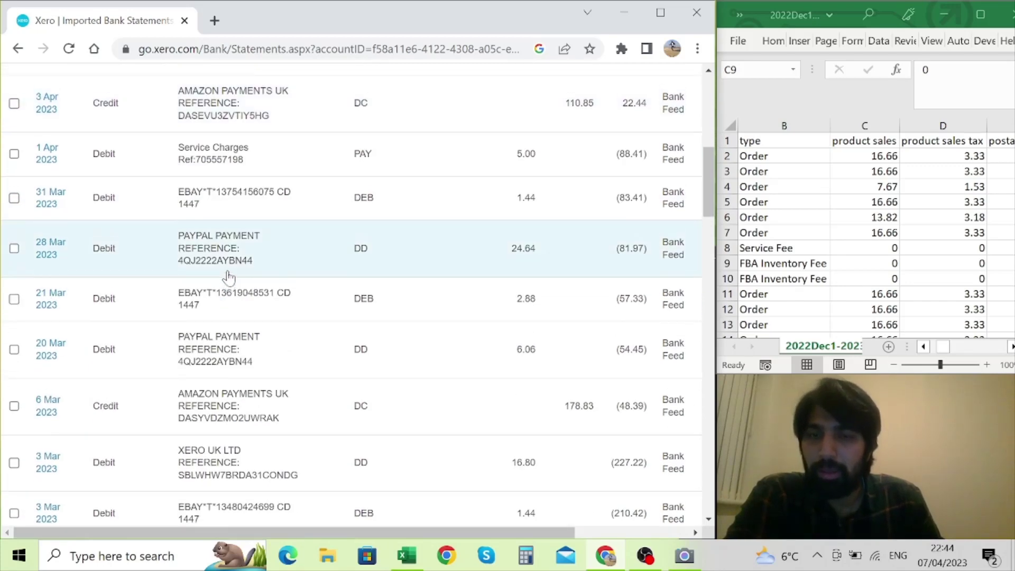
{"action": "scroll", "coordinate": [228, 276], "scroll_direction": "up", "scroll_amount": 3}
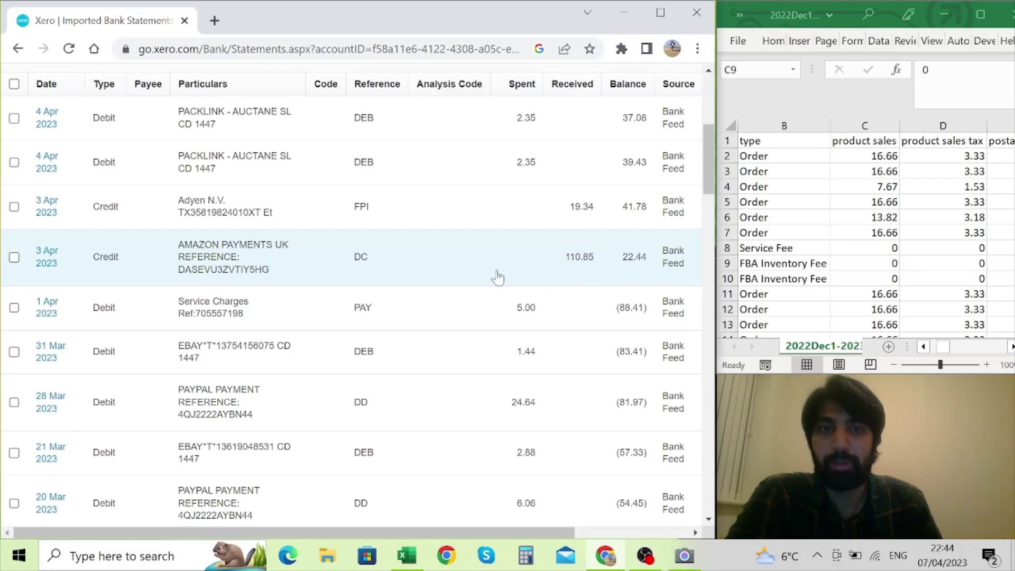
{"action": "scroll", "coordinate": [472, 363], "scroll_direction": "down", "scroll_amount": 5}
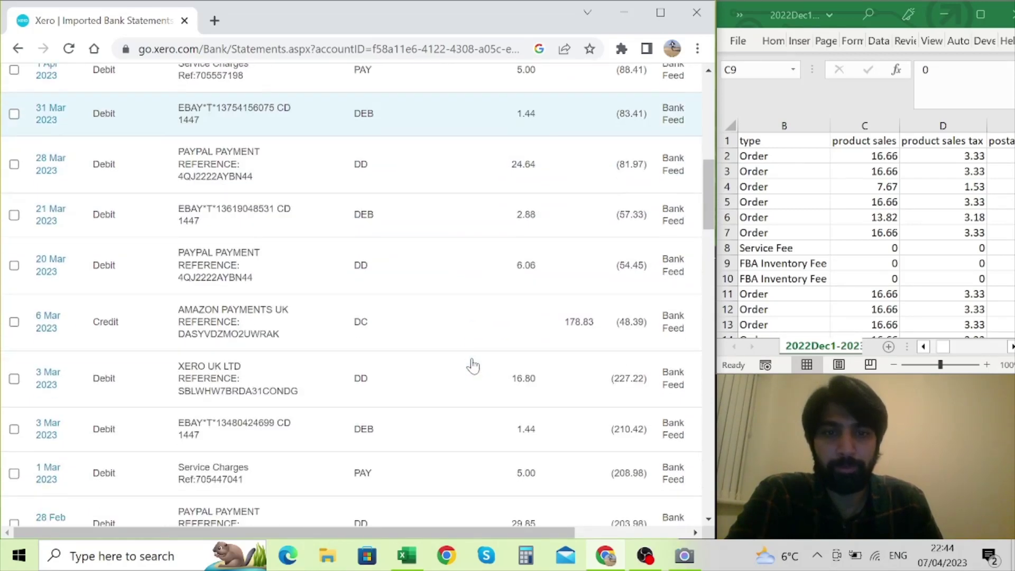
{"action": "scroll", "coordinate": [469, 363], "scroll_direction": "up", "scroll_amount": 5}
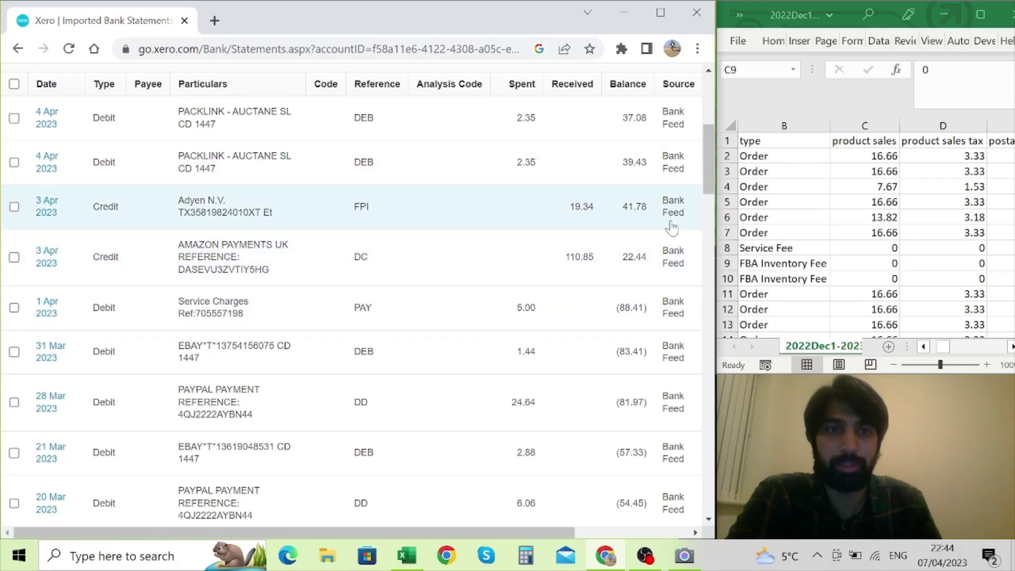
{"action": "scroll", "coordinate": [673, 227], "scroll_direction": "up", "scroll_amount": 3}
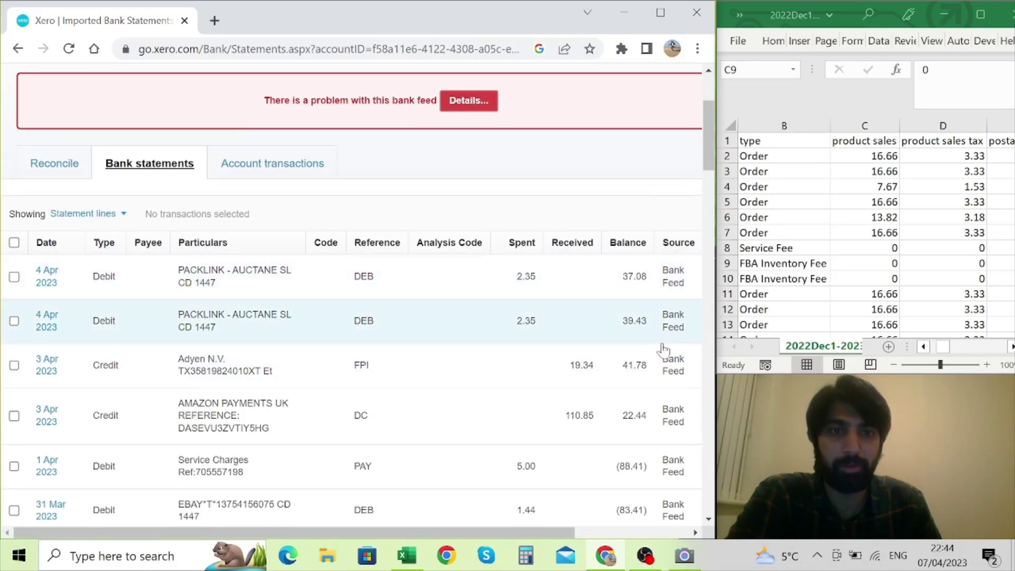
Check the reconciliation status of the imported bank statement lines
{"action": "left_click_drag", "start_coordinate": [572, 533], "coordinate": [670, 533]}
{"action": "scroll", "coordinate": [591, 423], "scroll_direction": "down", "scroll_amount": 3}
{"action": "scroll", "coordinate": [585, 442], "scroll_direction": "down", "scroll_amount": 6}
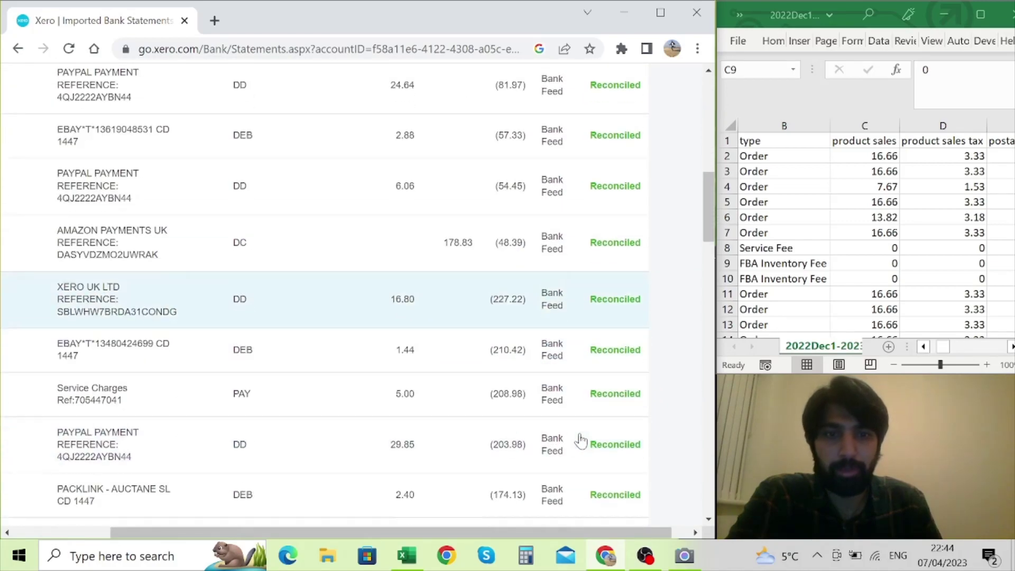
{"action": "left_click_drag", "start_coordinate": [533, 533], "coordinate": [428, 537]}
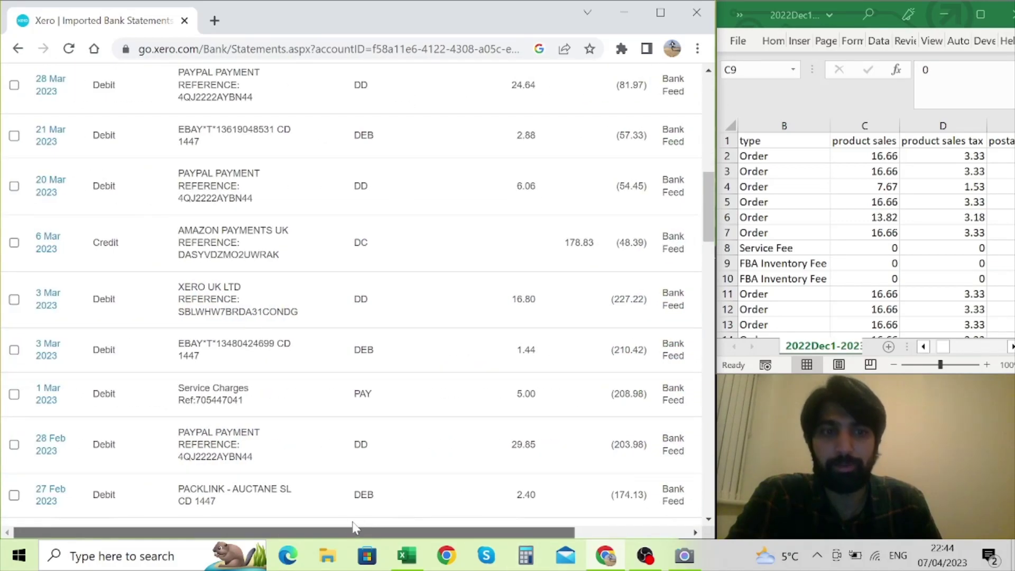
{"action": "scroll", "coordinate": [264, 380], "scroll_direction": "up", "scroll_amount": 10}
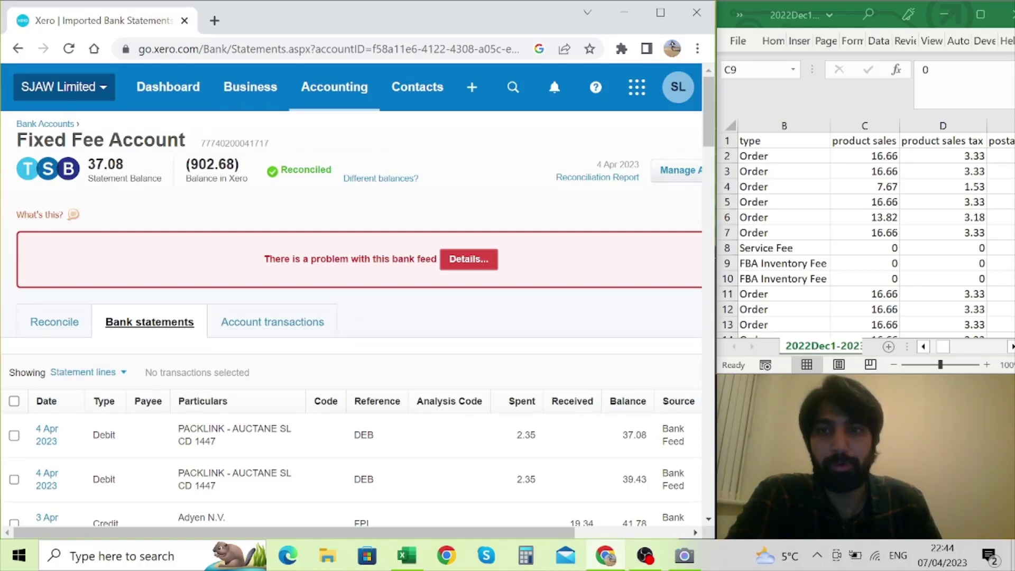
Open the company dashboard and review the bank account balances and the account watchlist for Amazon, Ebay and Etsy
{"action": "left_click", "coordinate": [168, 87]}
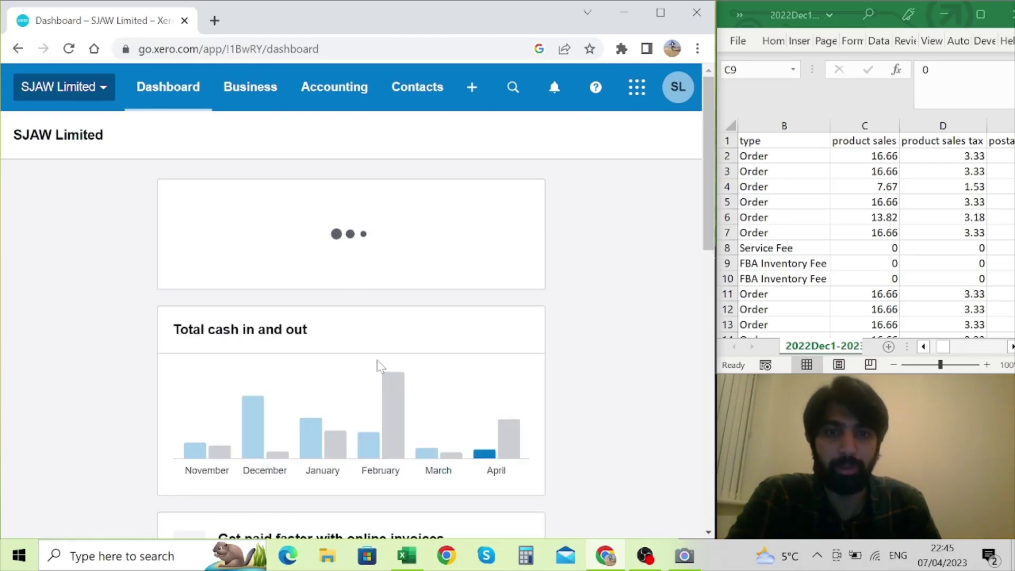
{"action": "scroll", "coordinate": [291, 370], "scroll_direction": "down", "scroll_amount": 5}
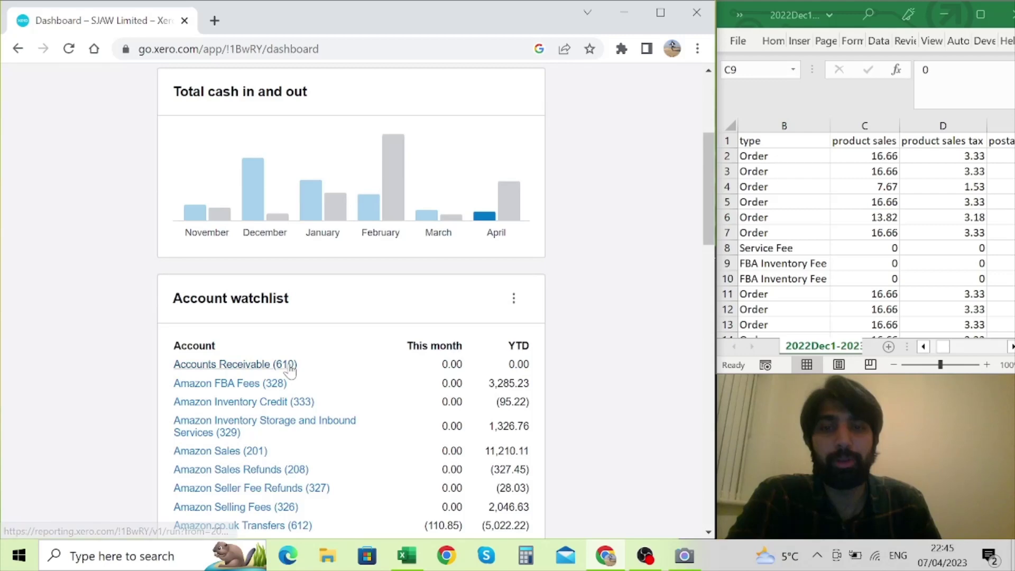
{"action": "scroll", "coordinate": [288, 255], "scroll_direction": "up", "scroll_amount": 3}
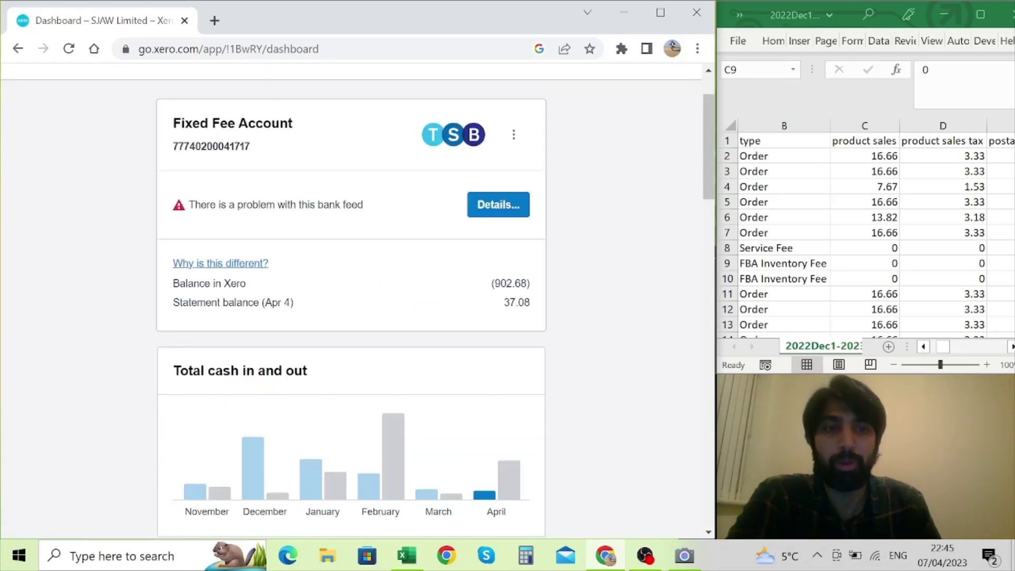
{"action": "scroll", "coordinate": [246, 267], "scroll_direction": "down", "scroll_amount": 3}
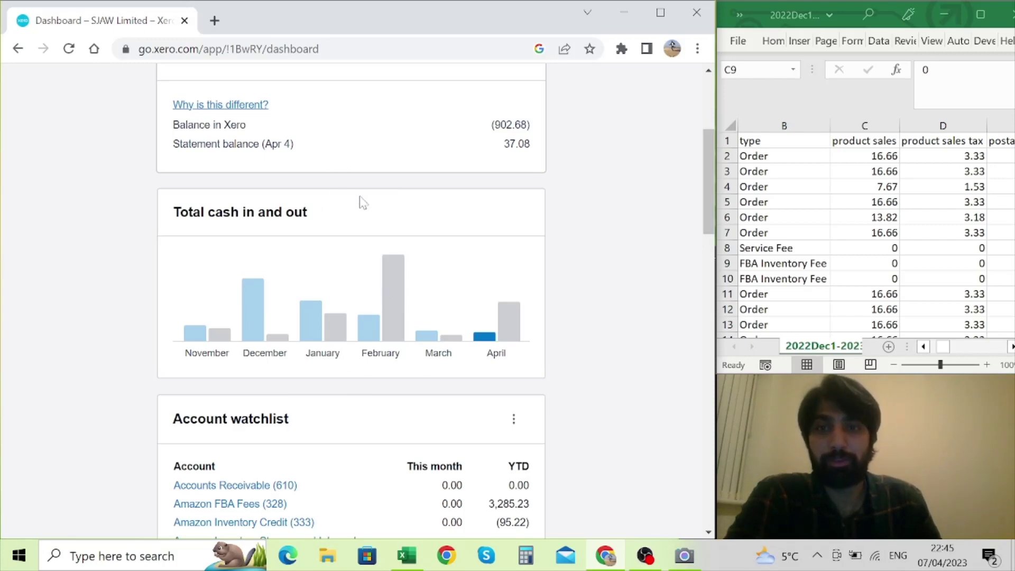
{"action": "scroll", "coordinate": [367, 206], "scroll_direction": "down", "scroll_amount": 3}
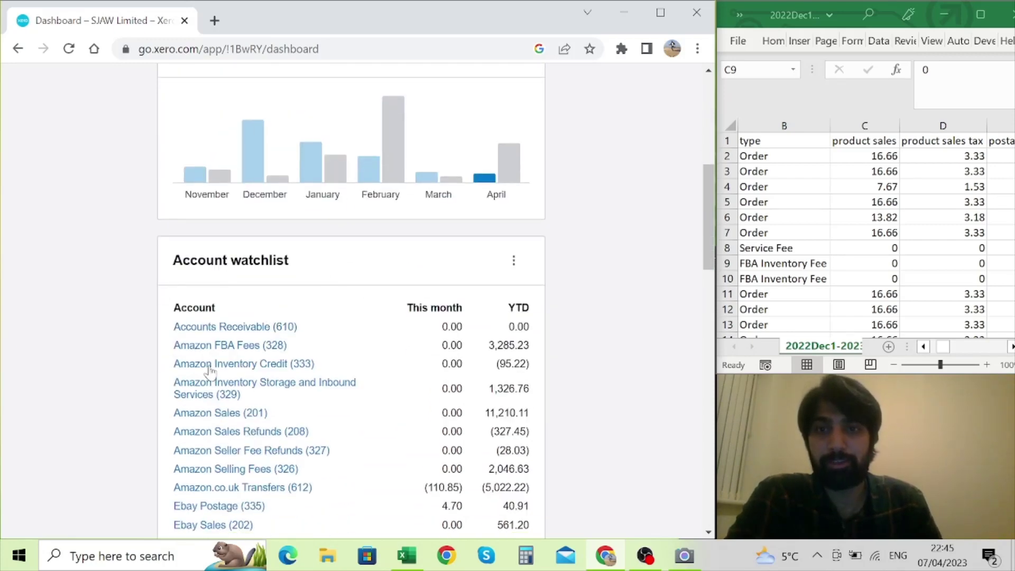
{"action": "scroll", "coordinate": [285, 328], "scroll_direction": "down", "scroll_amount": 3}
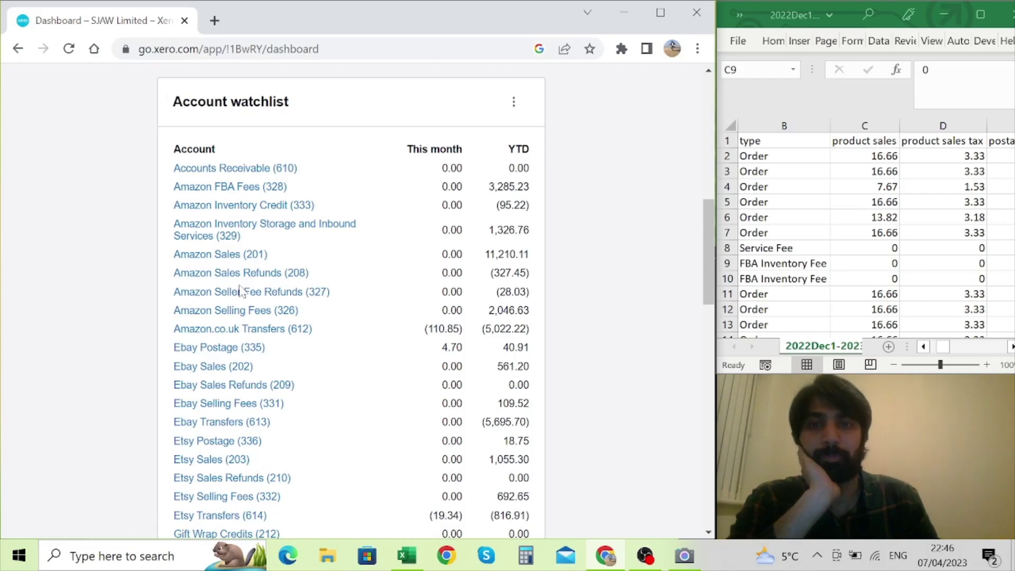
{"action": "scroll", "coordinate": [241, 290], "scroll_direction": "up", "scroll_amount": 3}
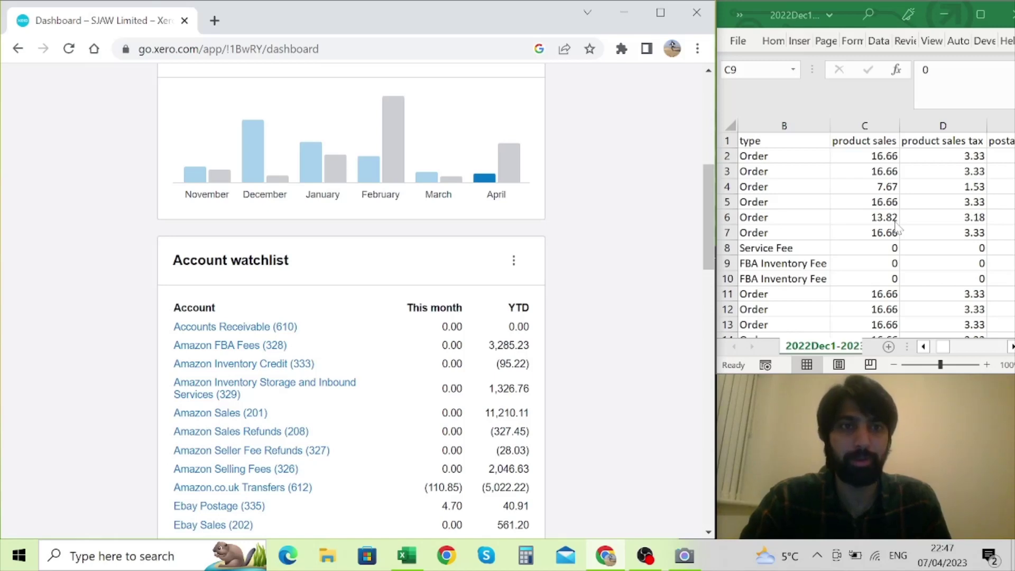
Switch to the December 2022 Amazon transactions workbook in Excel and examine its date/time and type columns
{"action": "left_click", "coordinate": [924, 347]}
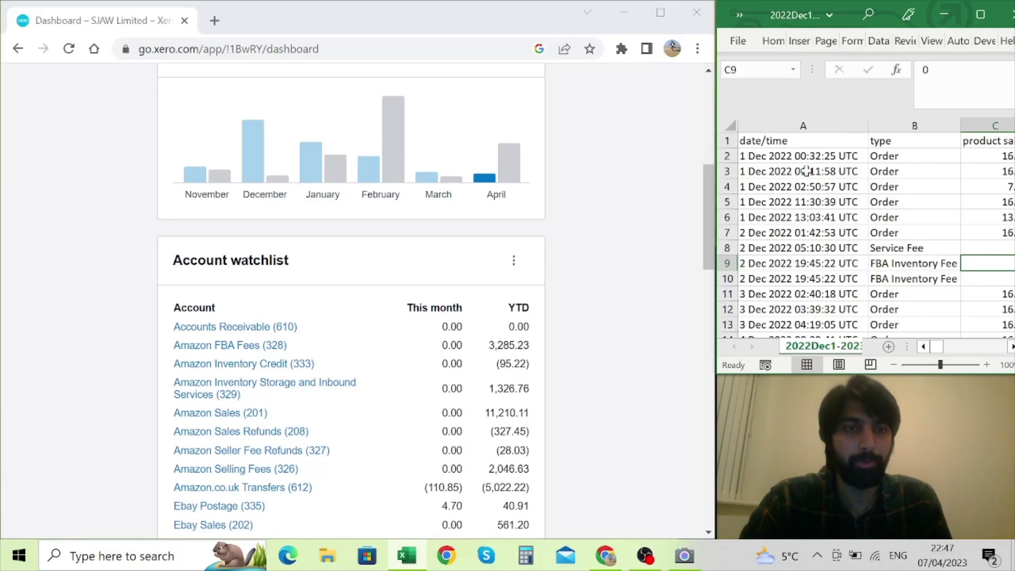
{"action": "left_click_drag", "start_coordinate": [804, 156], "coordinate": [805, 219]}
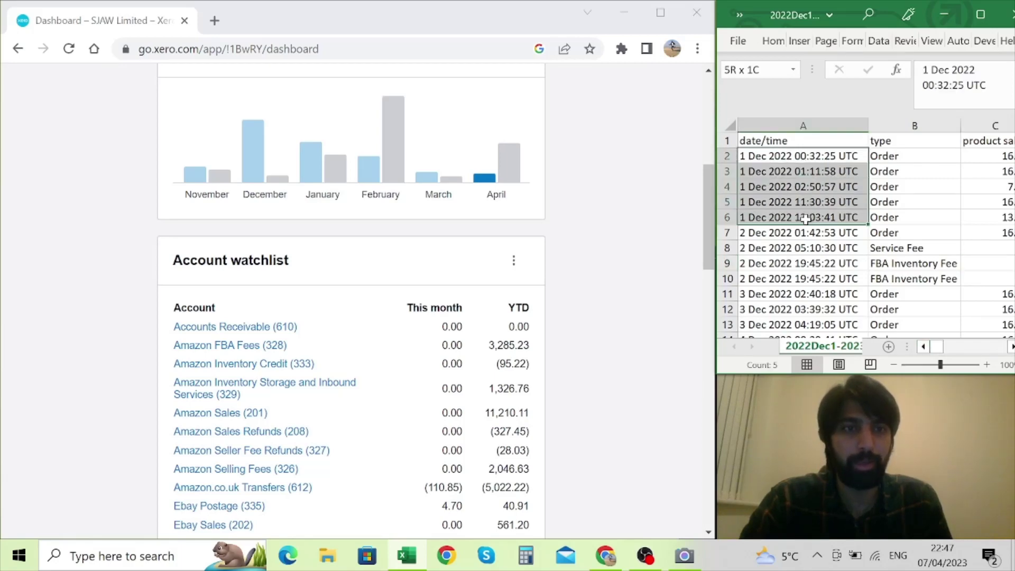
{"action": "left_click", "coordinate": [893, 170]}
{"action": "left_click", "coordinate": [896, 143]}
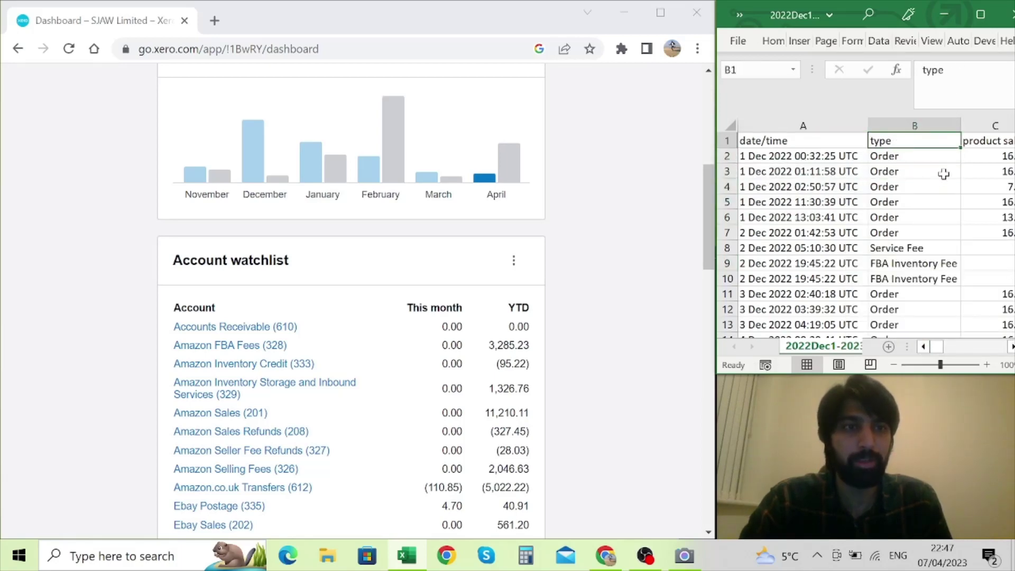
Examine the Amazon report's column headings from product sales and sales tax through the postage, gift wrap and promotional columns
{"action": "left_click", "coordinate": [976, 146]}
{"action": "left_click", "coordinate": [1009, 347]}
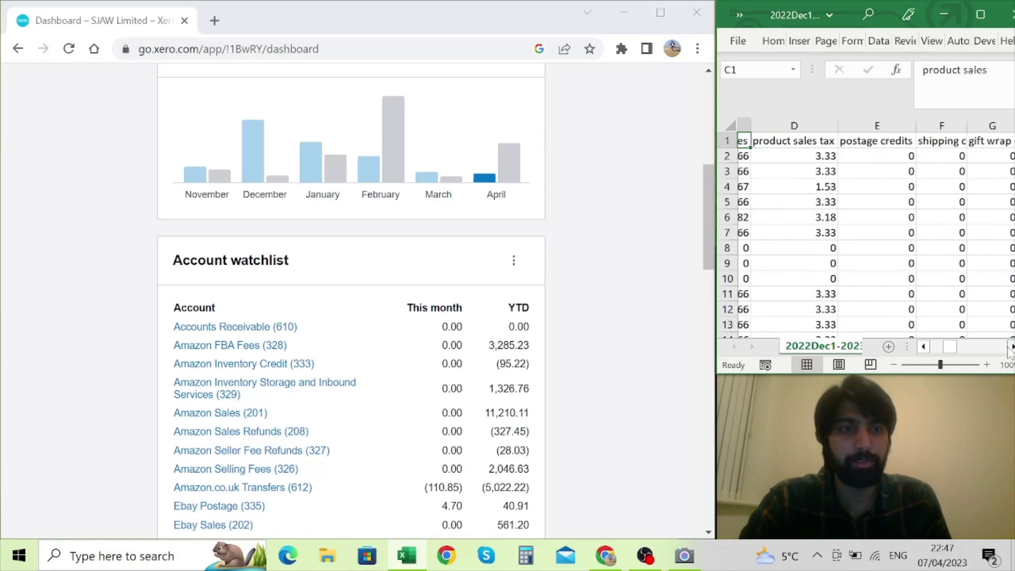
{"action": "left_click", "coordinate": [1009, 347]}
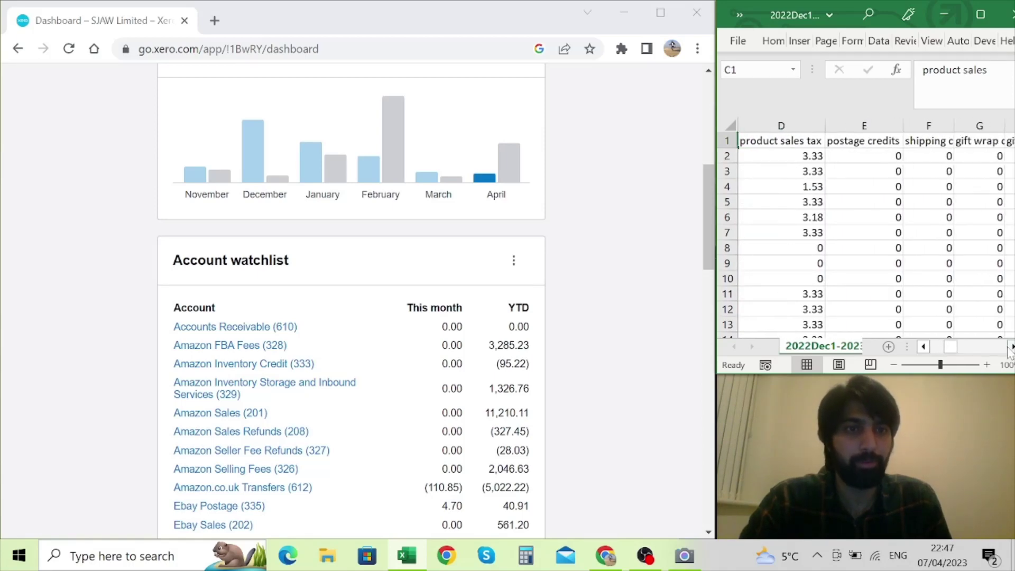
{"action": "left_click", "coordinate": [1009, 347]}
{"action": "left_click", "coordinate": [1010, 347]}
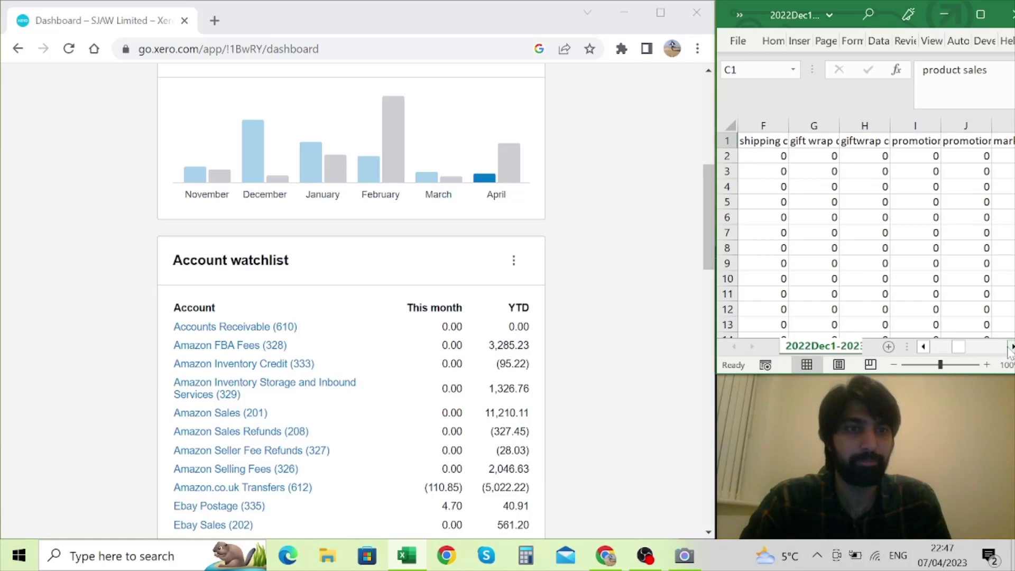
{"action": "left_click", "coordinate": [1009, 347]}
{"action": "left_click", "coordinate": [1009, 347]}
{"action": "left_click_drag", "start_coordinate": [966, 346], "coordinate": [903, 338]}
Turn on filters for the header row of the Amazon transactions sheet
{"action": "left_click", "coordinate": [879, 141]}
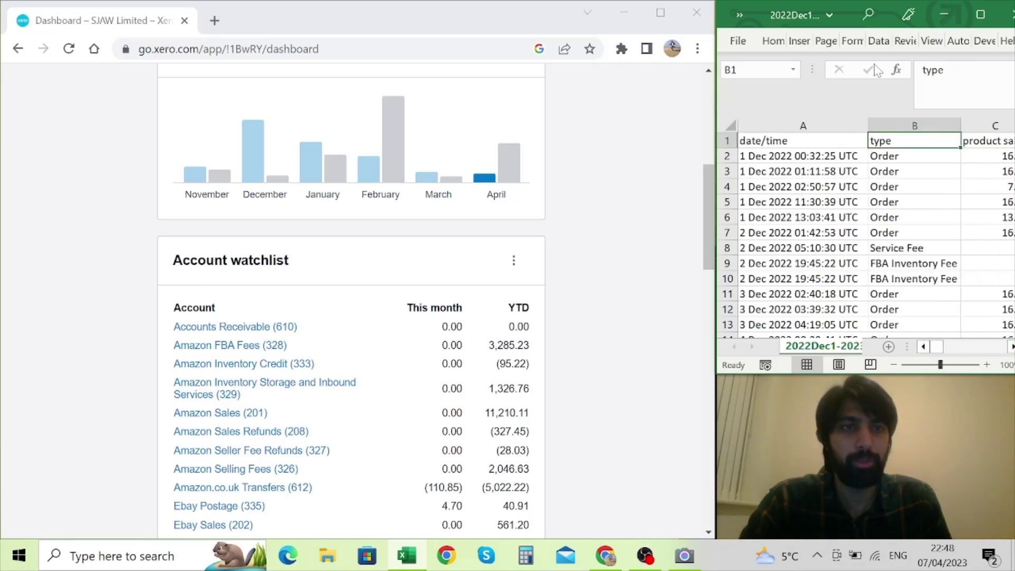
{"action": "left_click", "coordinate": [878, 42]}
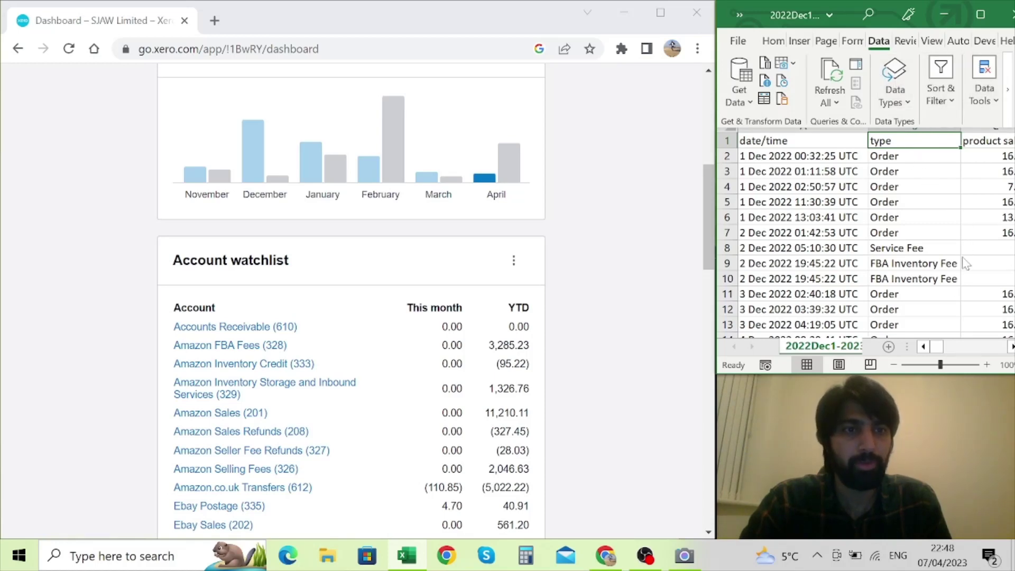
{"action": "left_click", "coordinate": [1007, 346]}
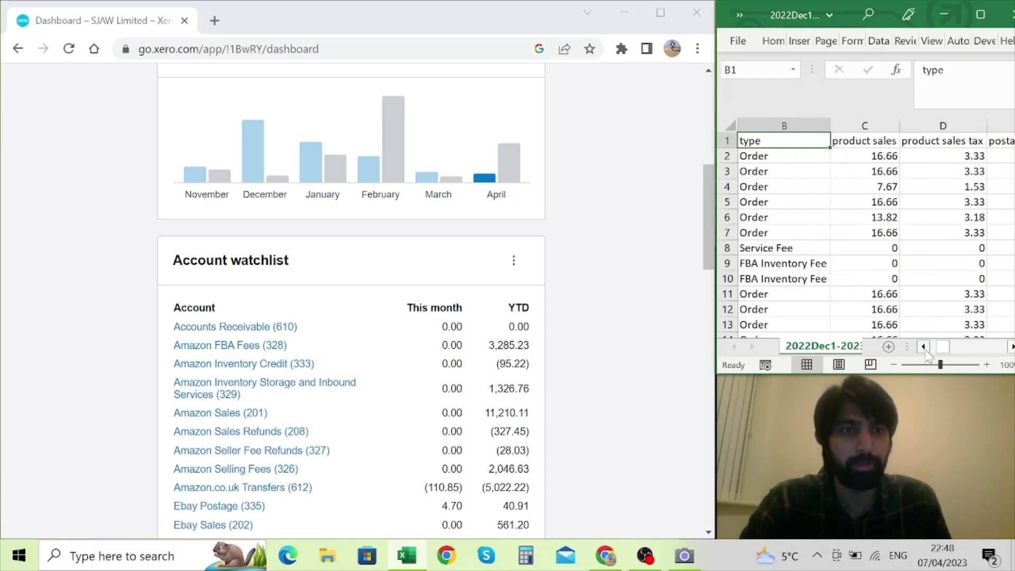
{"action": "left_click", "coordinate": [878, 41]}
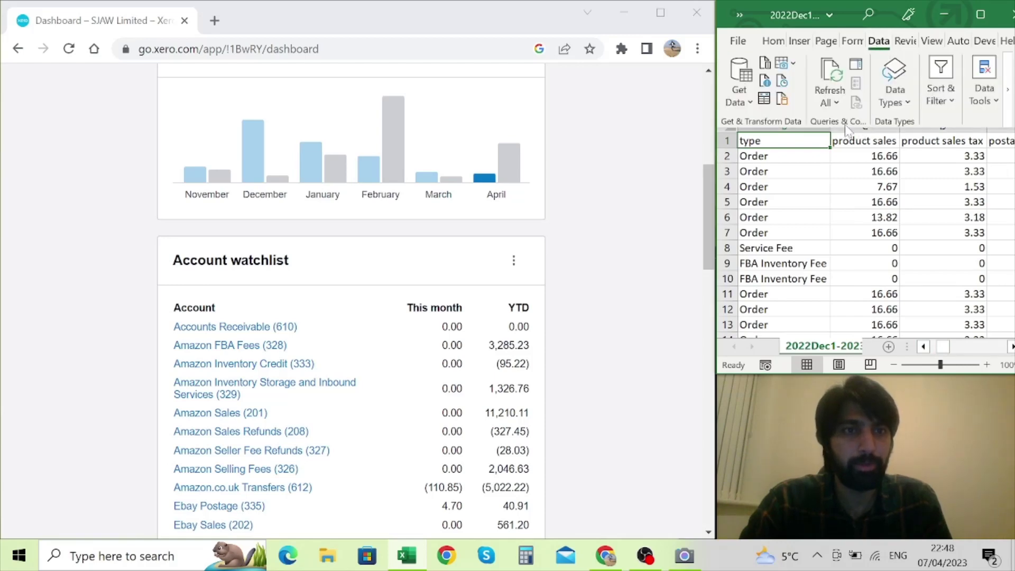
{"action": "left_click", "coordinate": [941, 79]}
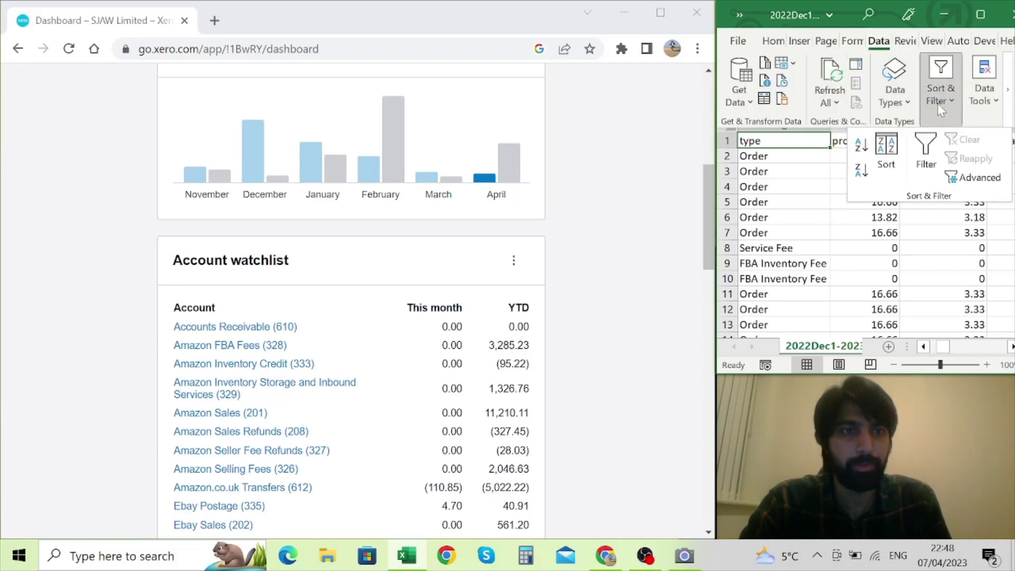
{"action": "left_click", "coordinate": [925, 154]}
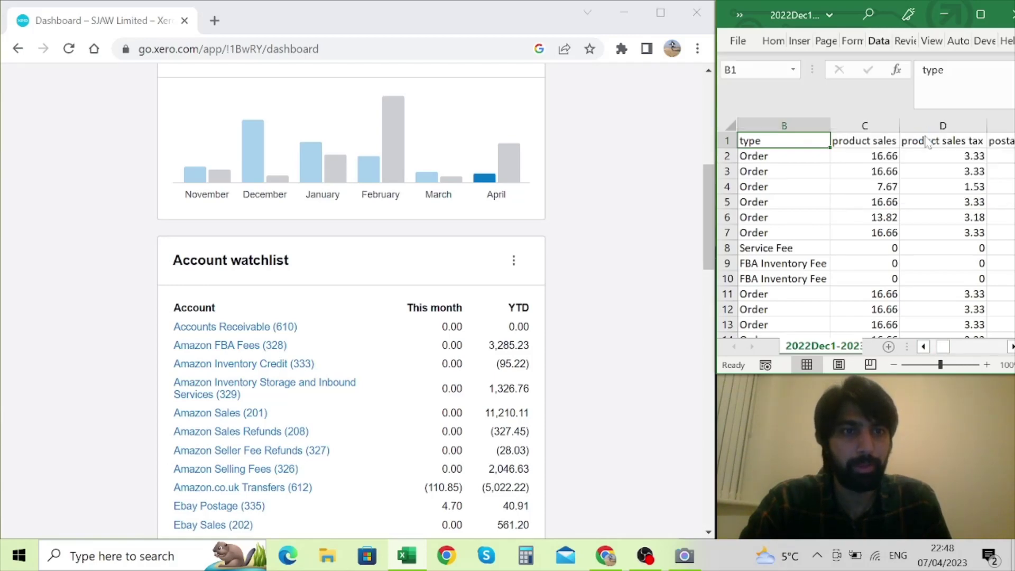
Review the transaction types listed in the type column's filter, leaving the filter unapplied
{"action": "left_click", "coordinate": [923, 347]}
{"action": "left_click", "coordinate": [953, 140]}
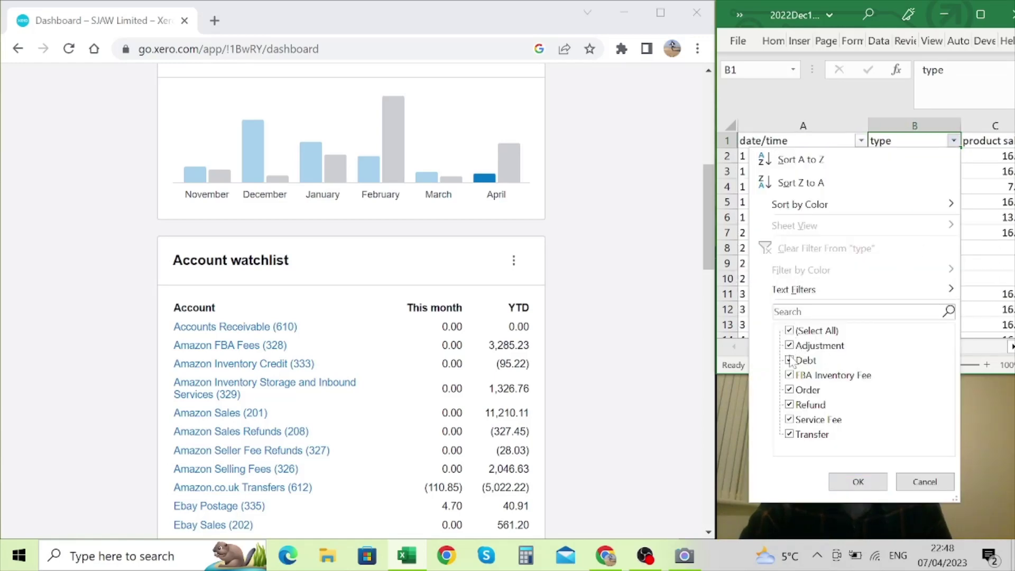
{"action": "left_click", "coordinate": [789, 433]}
{"action": "left_click", "coordinate": [789, 434]}
{"action": "left_click", "coordinate": [908, 482]}
Examine the 2 December 2022 Service Fee row's values across the columns from type to FBA fees, returning to its date
{"action": "left_click", "coordinate": [873, 249]}
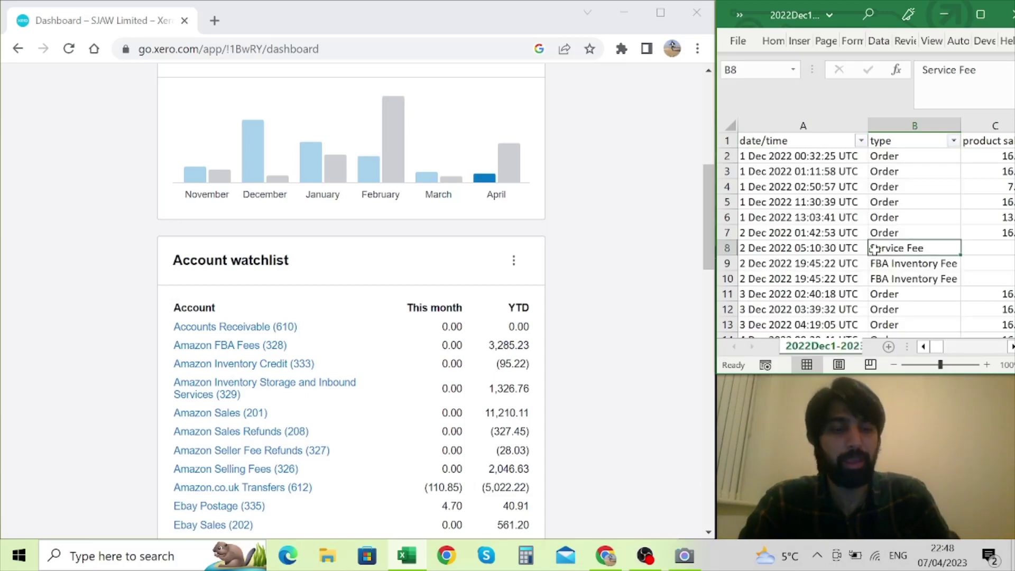
{"action": "key", "text": "Right"}
{"action": "key", "text": "Right"}
{"action": "key", "text": "Right"}
{"action": "key", "text": "Right"}
{"action": "key", "text": "Right"}
{"action": "key", "text": "Right"}
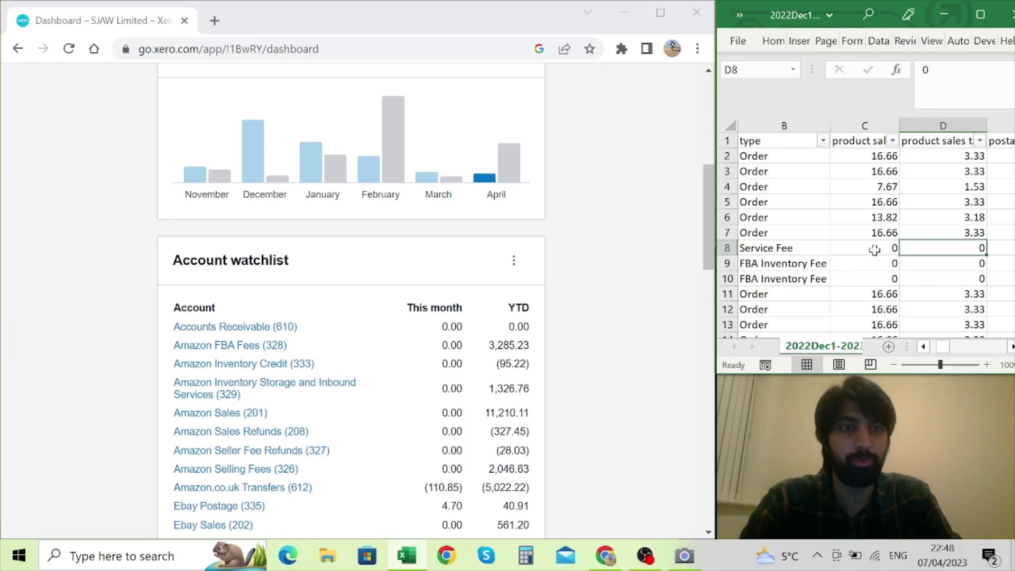
{"action": "scroll", "coordinate": [874, 249], "scroll_direction": "right", "scroll_amount": 1}
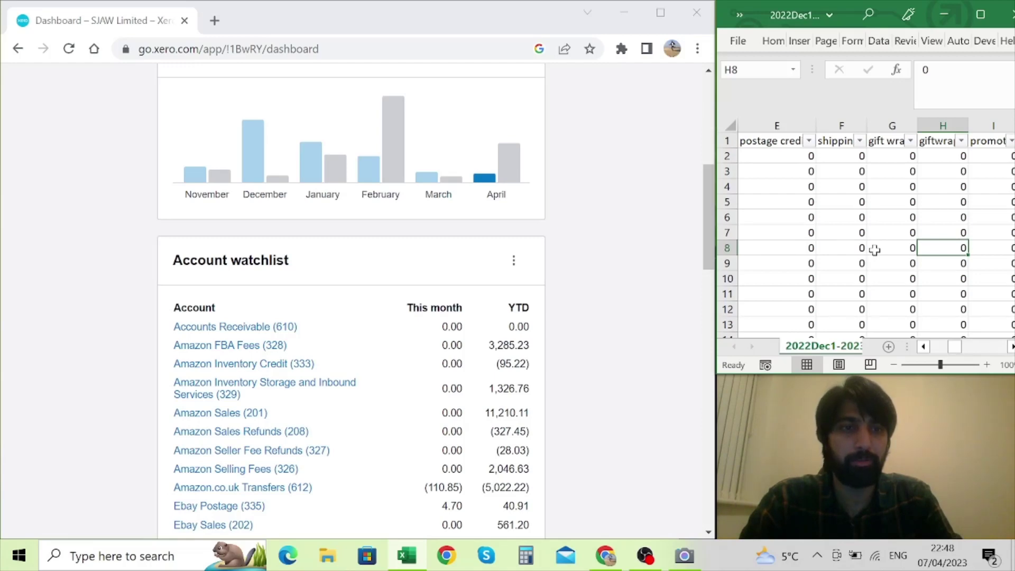
{"action": "key", "text": "Right"}
{"action": "key", "text": "Right"}
{"action": "key", "text": "Right"}
{"action": "key", "text": "Right"}
{"action": "key", "text": "Right"}
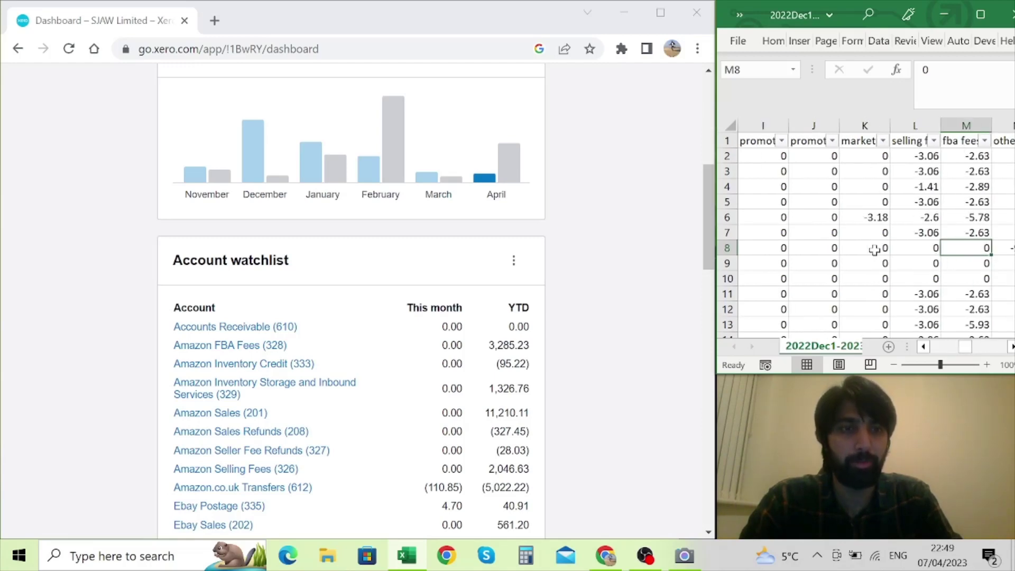
{"action": "key", "text": "Left"}
{"action": "key", "text": "Left"}
{"action": "key", "text": "Left"}
{"action": "key", "text": "Left"}
{"action": "key", "text": "Left"}
{"action": "key", "text": "Left"}
{"action": "key", "text": "Left"}
{"action": "key", "text": "Left"}
{"action": "key", "text": "Left"}
{"action": "key", "text": "Left"}
{"action": "key", "text": "Left"}
{"action": "key", "text": "Left"}
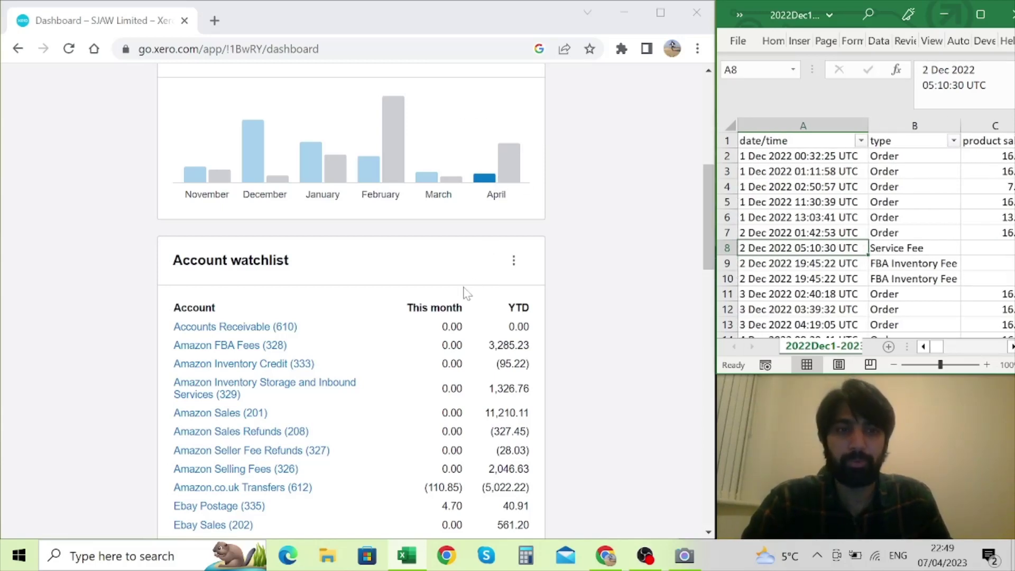
Switch to the Xero dashboard and open the manual journals page
{"action": "scroll", "coordinate": [465, 293], "scroll_direction": "up", "scroll_amount": 5}
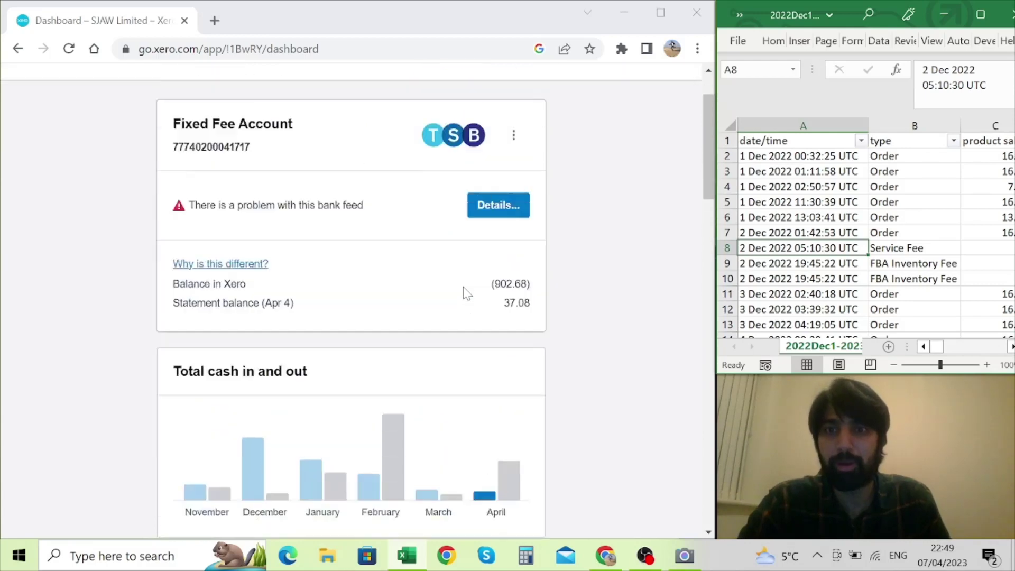
{"action": "scroll", "coordinate": [465, 293], "scroll_direction": "up", "scroll_amount": 2}
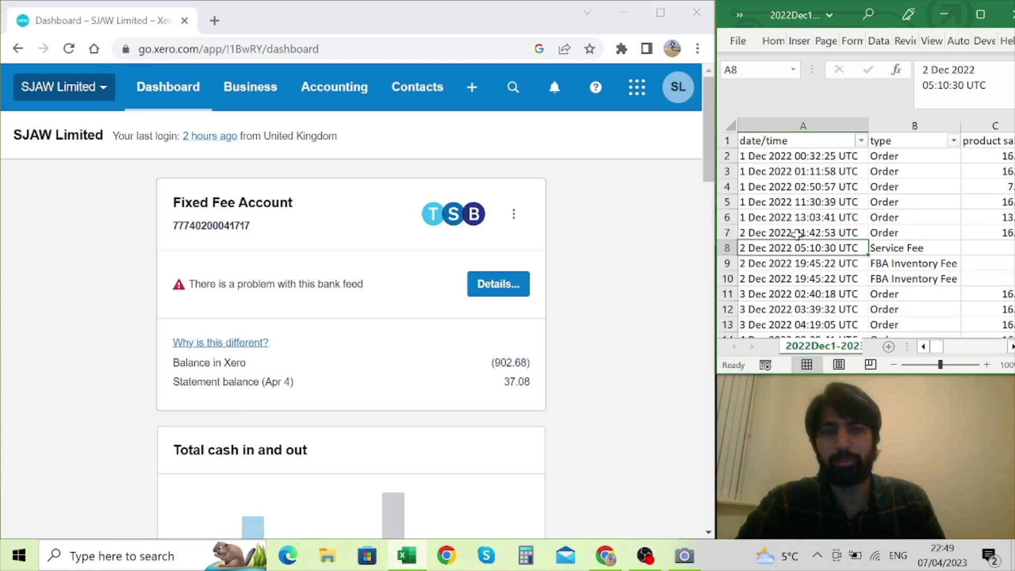
{"action": "left_click", "coordinate": [312, 101]}
{"action": "scroll", "coordinate": [346, 381], "scroll_direction": "down", "scroll_amount": 3}
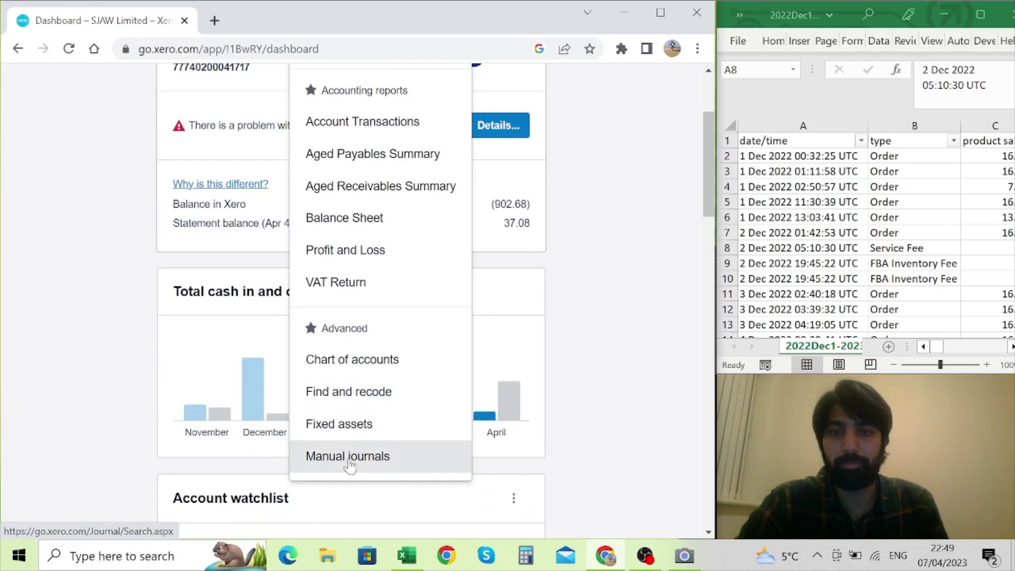
{"action": "left_click", "coordinate": [352, 464]}
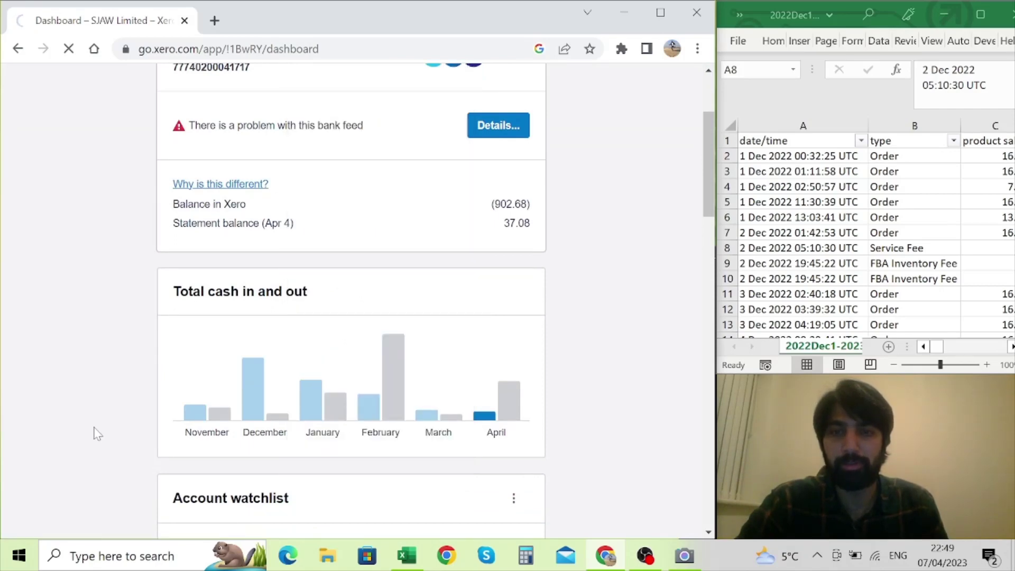
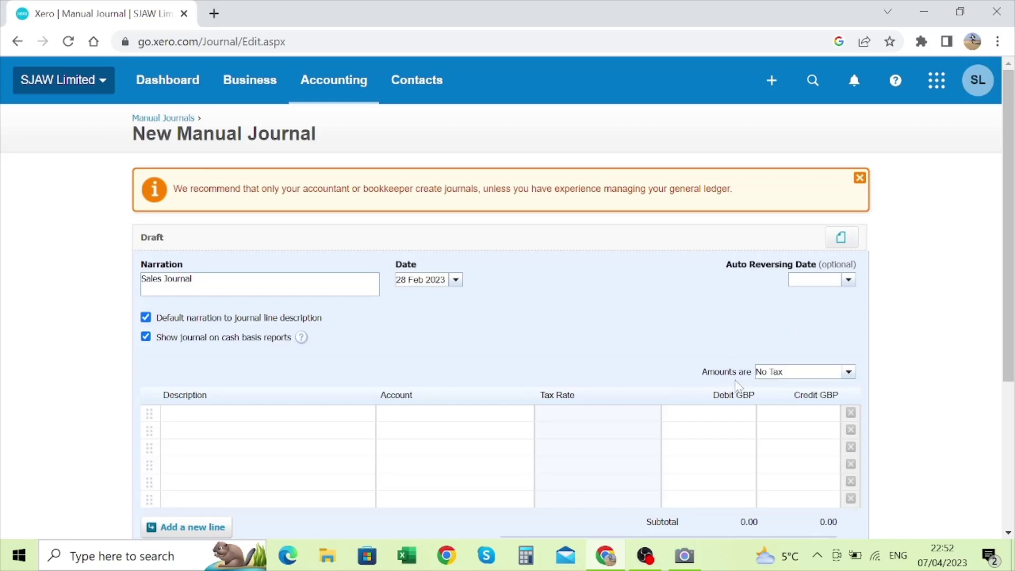
Check the tax options of the draft Sales Journal, start its first line with the default description and browse the available accounts
{"action": "left_click", "coordinate": [849, 373]}
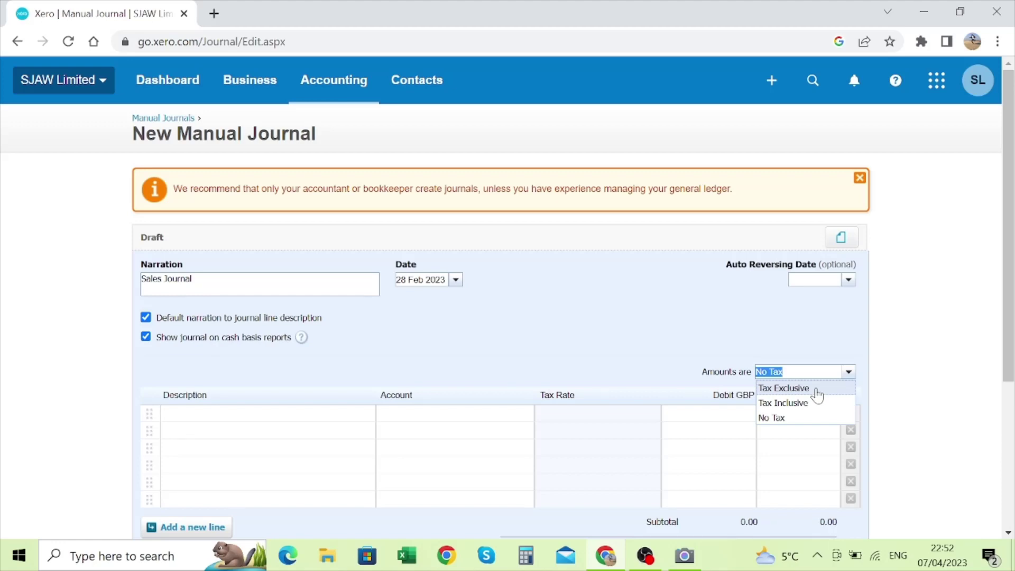
{"action": "left_click", "coordinate": [806, 331]}
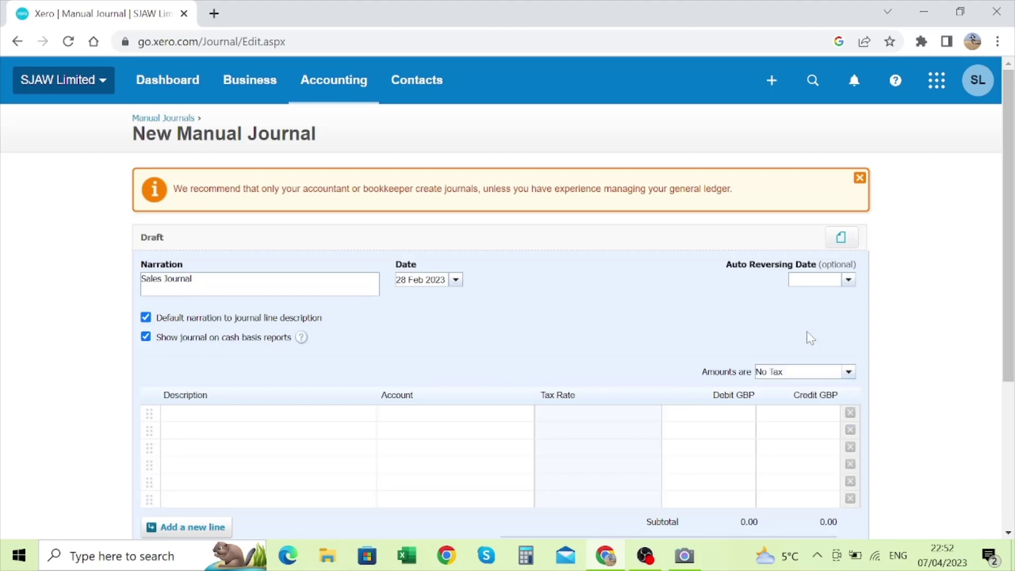
{"action": "left_click", "coordinate": [199, 417]}
{"action": "left_click", "coordinate": [407, 420]}
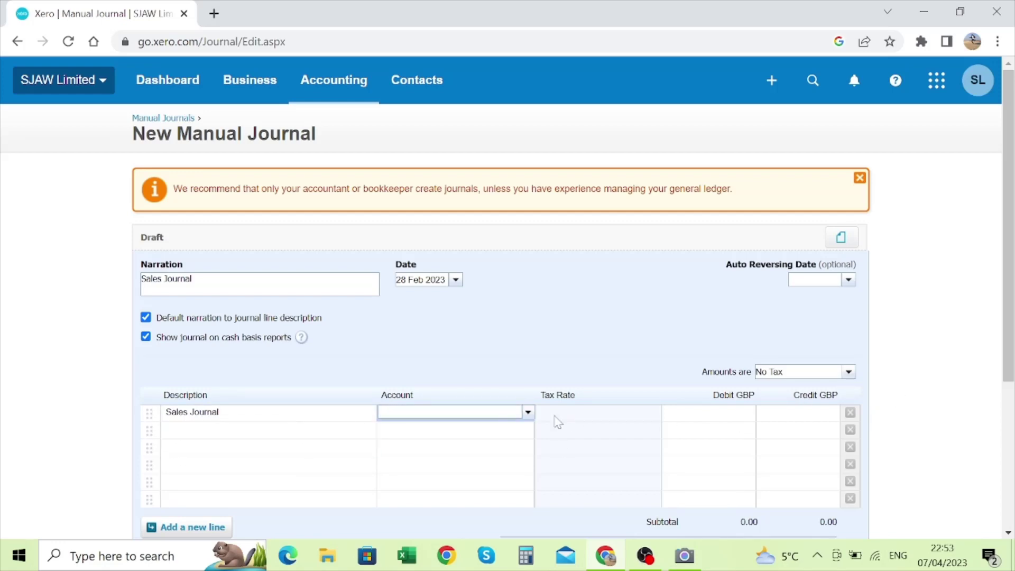
{"action": "left_click", "coordinate": [528, 413]}
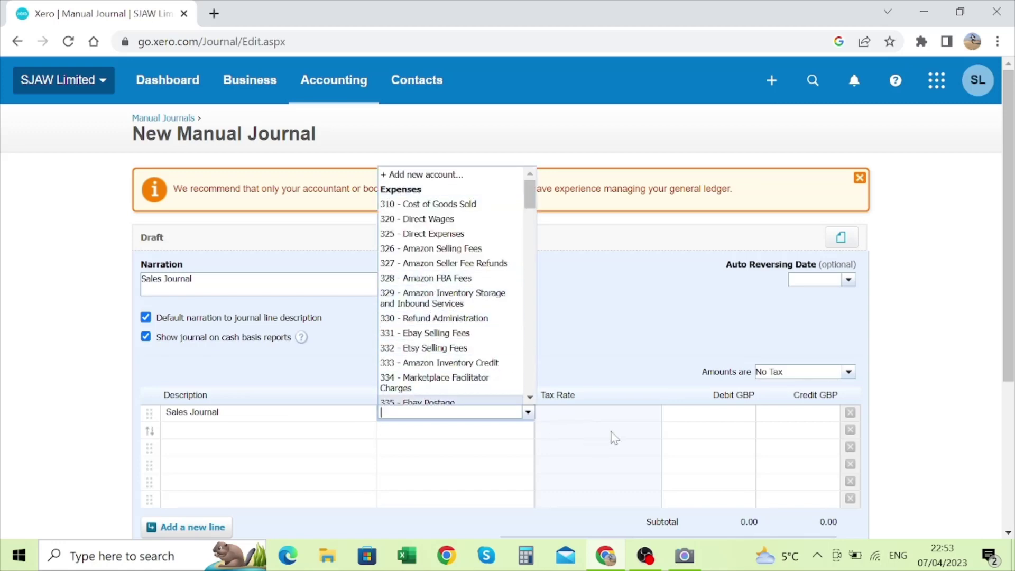
{"action": "left_click", "coordinate": [635, 424]}
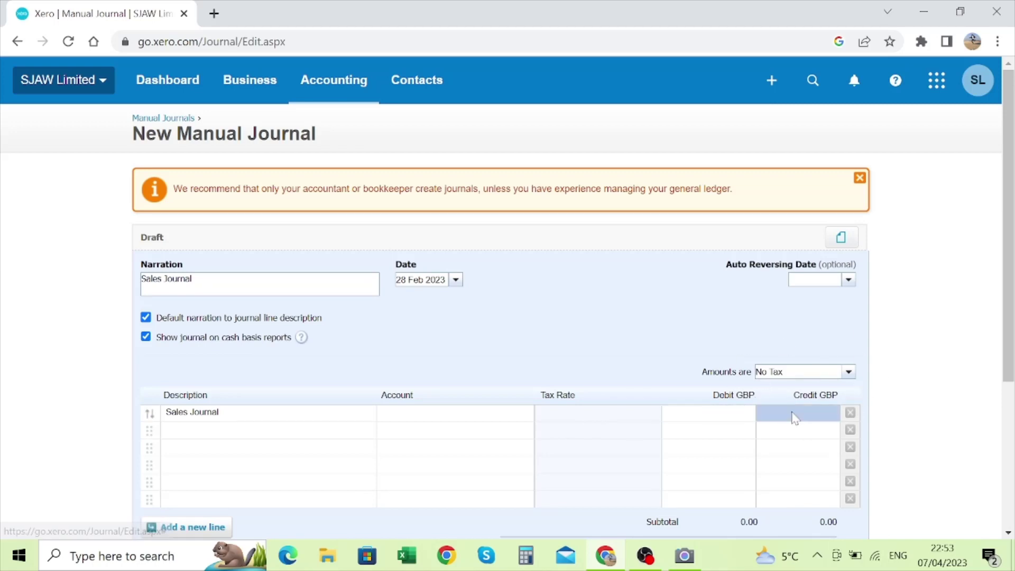
Add two blank lines to the draft Sales Journal, then discard the journal
{"action": "scroll", "coordinate": [790, 416], "scroll_direction": "down", "scroll_amount": 3}
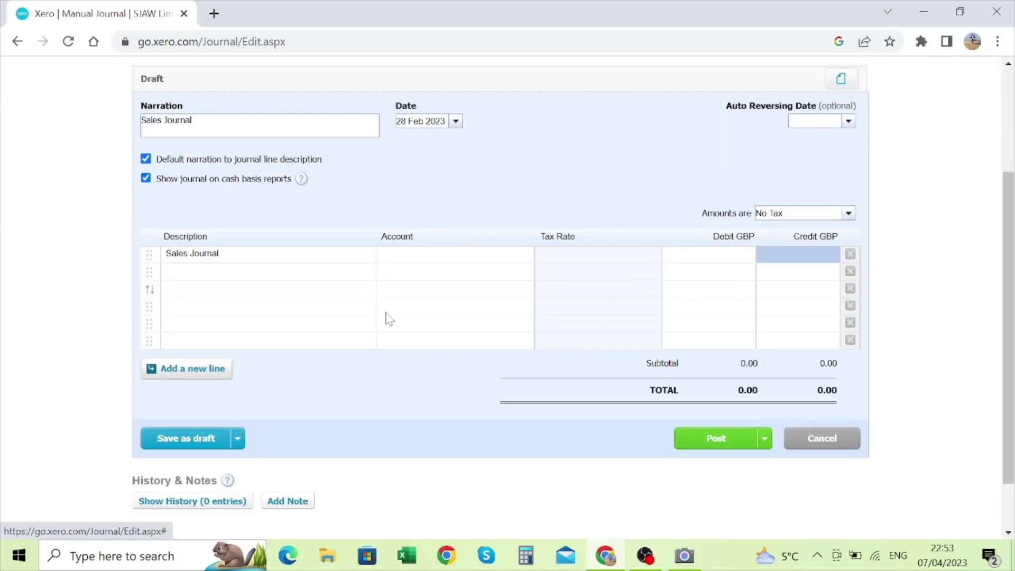
{"action": "left_click", "coordinate": [195, 370]}
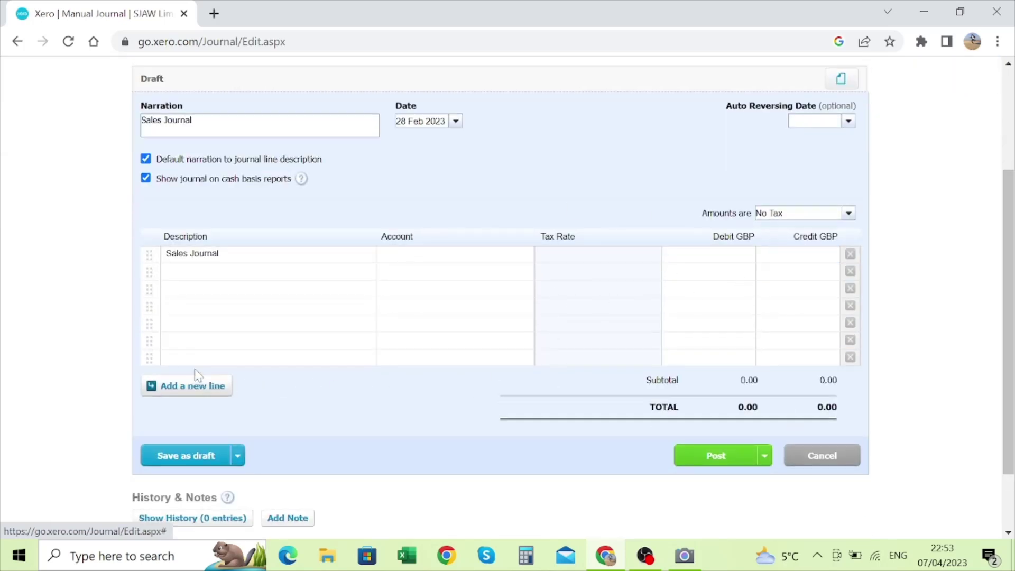
{"action": "left_click", "coordinate": [194, 388]}
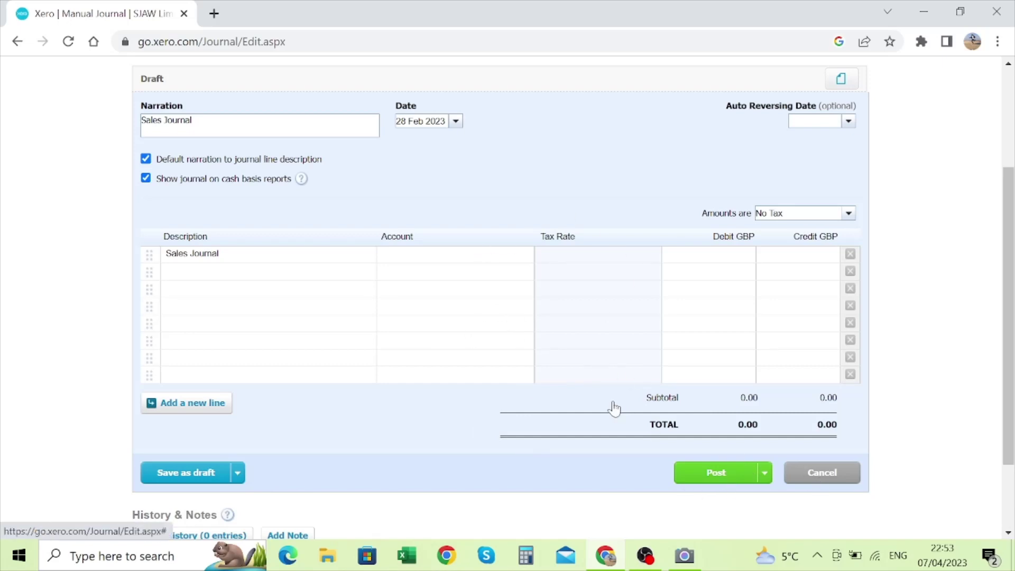
{"action": "left_click", "coordinate": [801, 481]}
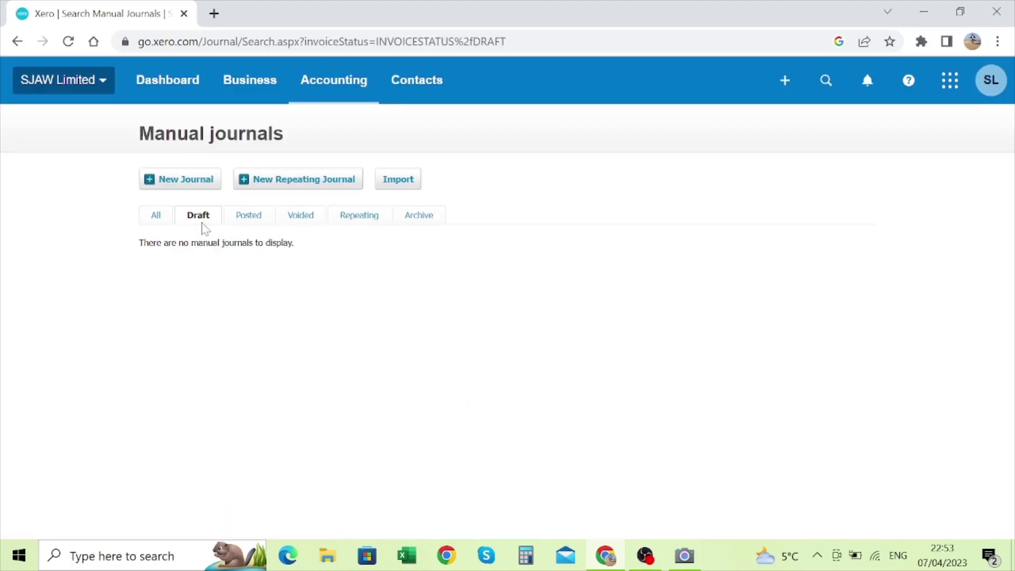
Copy the posted Amazon Sales Journal Dec 22 - Feb 23 into a new manual journal and review its lines
{"action": "left_click", "coordinate": [156, 216]}
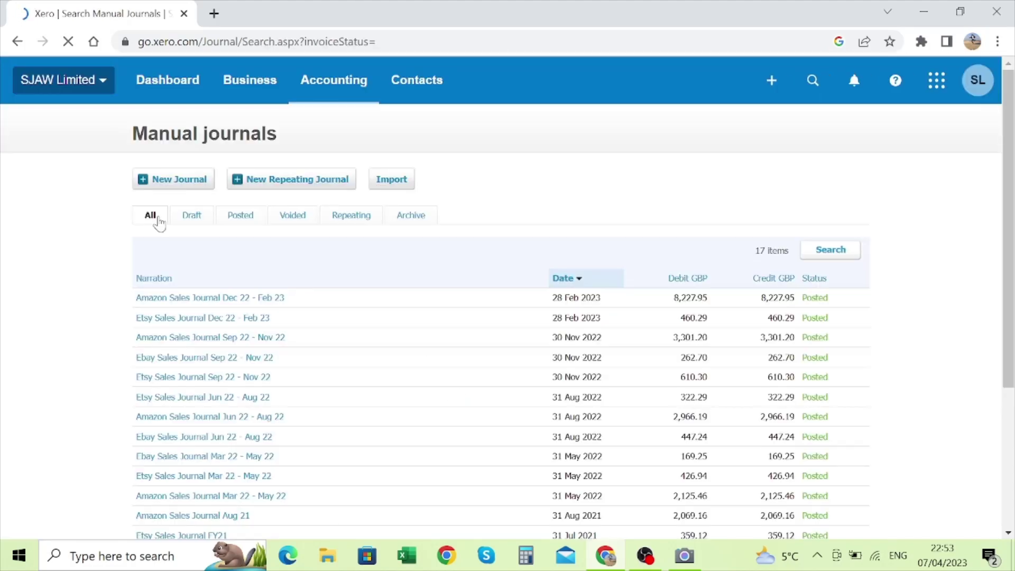
{"action": "left_click", "coordinate": [188, 300]}
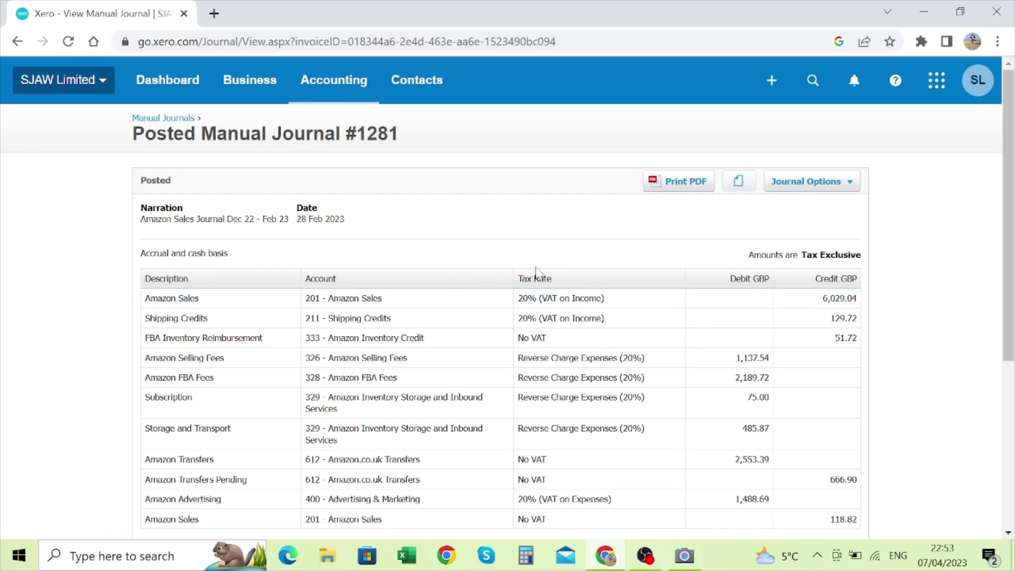
{"action": "left_click", "coordinate": [811, 185]}
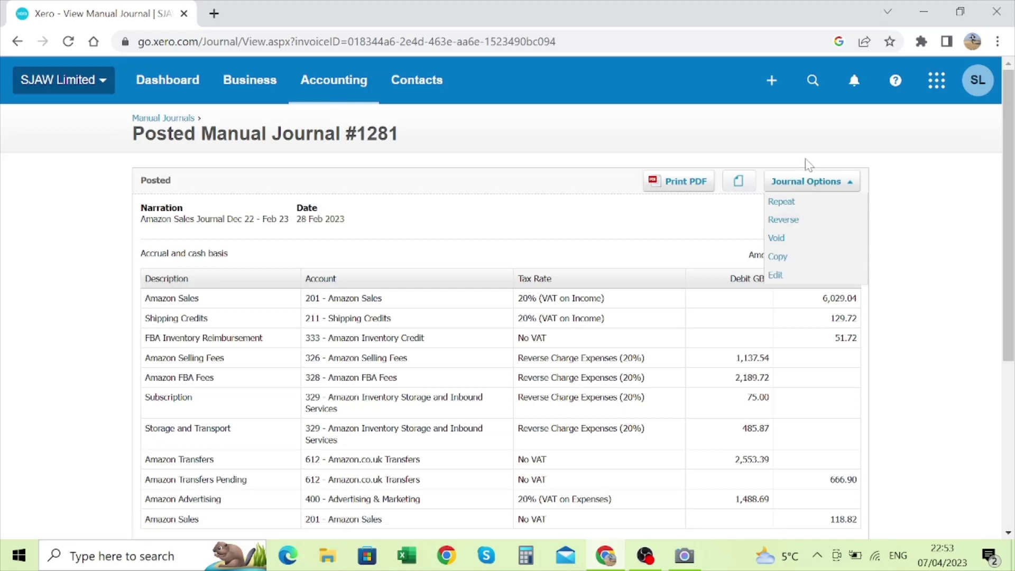
{"action": "left_click", "coordinate": [805, 258]}
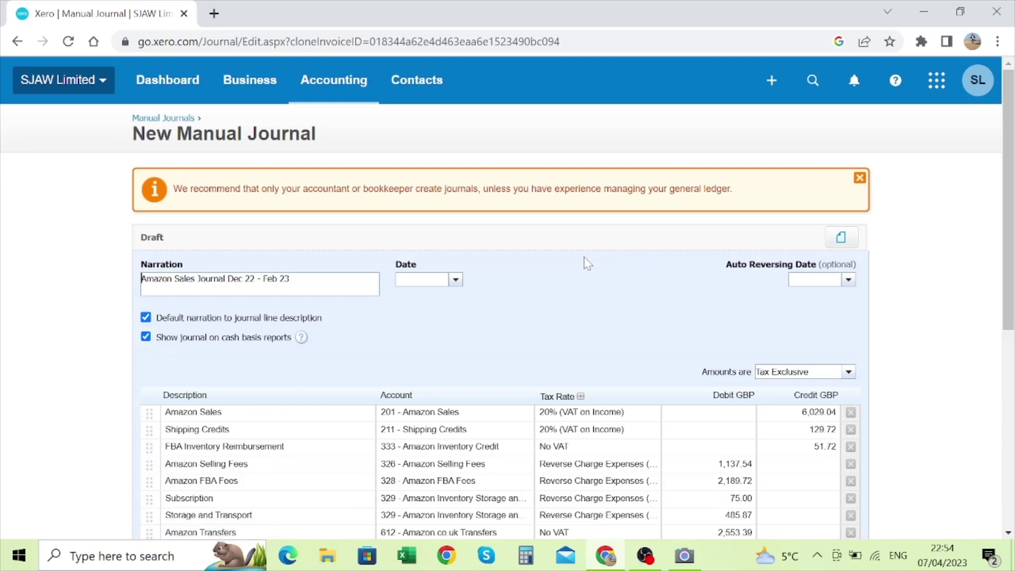
{"action": "scroll", "coordinate": [586, 262], "scroll_direction": "down", "scroll_amount": 3}
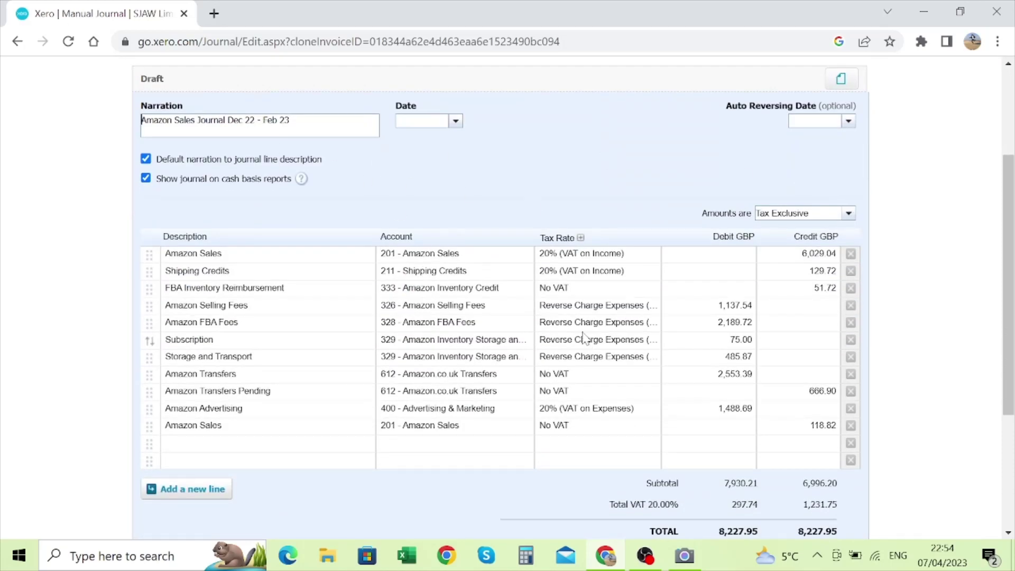
{"action": "scroll", "coordinate": [744, 370], "scroll_direction": "down", "scroll_amount": 2}
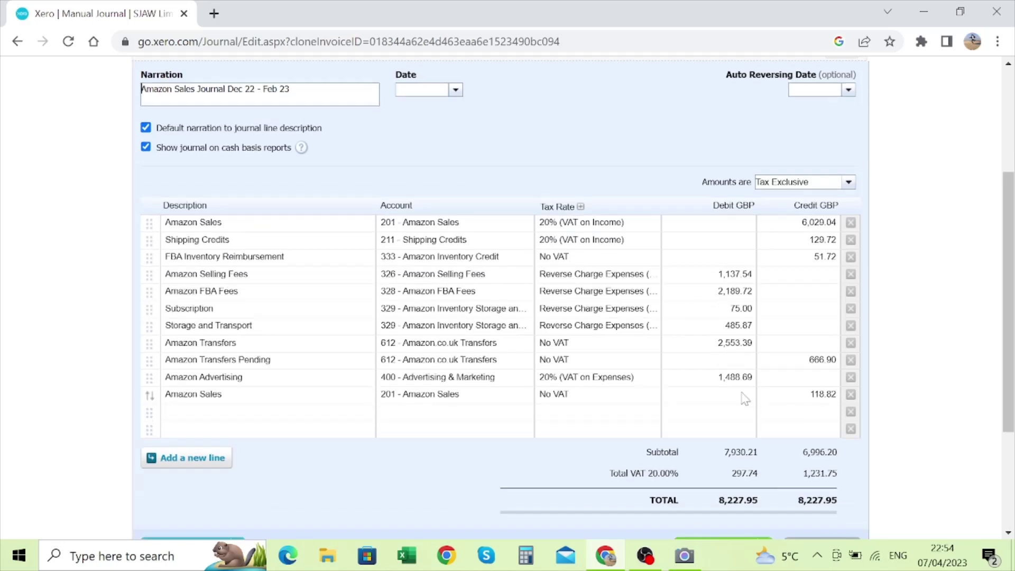
Discard the copied journal and open the posted Amazon Sales Journal Dec 22 - Feb 23 from the list of all manual journals
{"action": "scroll", "coordinate": [746, 399], "scroll_direction": "down", "scroll_amount": 2}
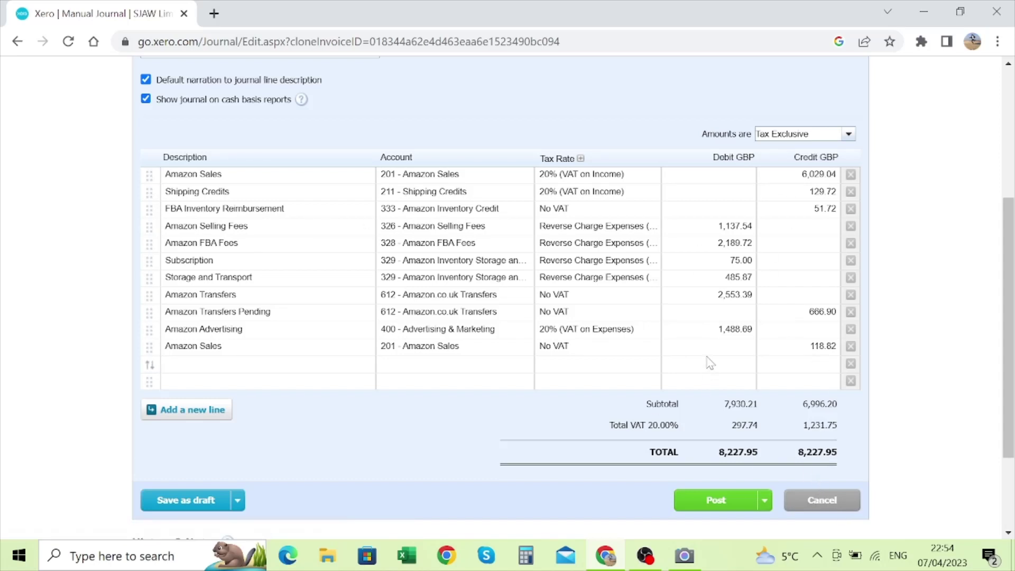
{"action": "left_click", "coordinate": [843, 506]}
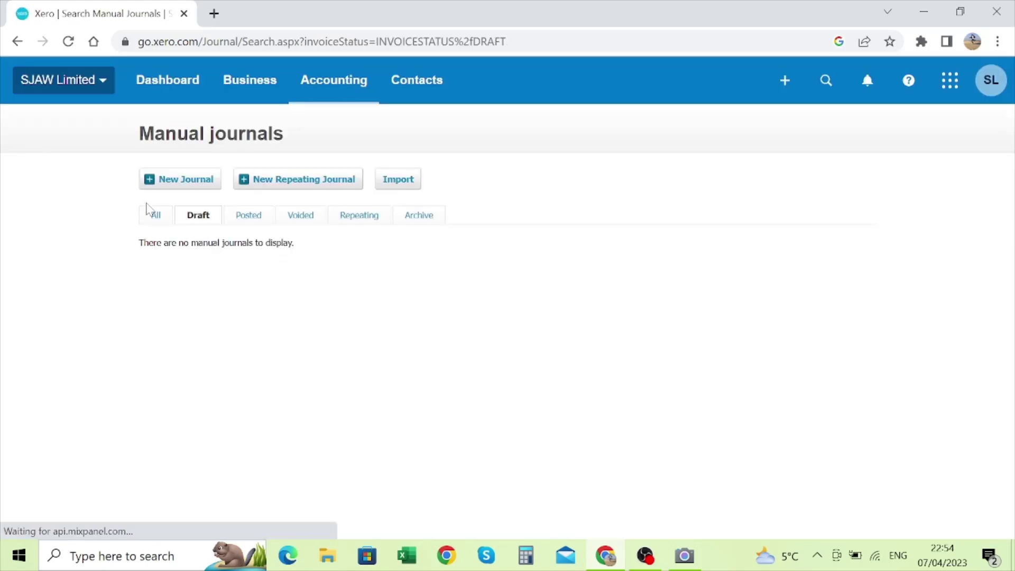
{"action": "left_click", "coordinate": [155, 218]}
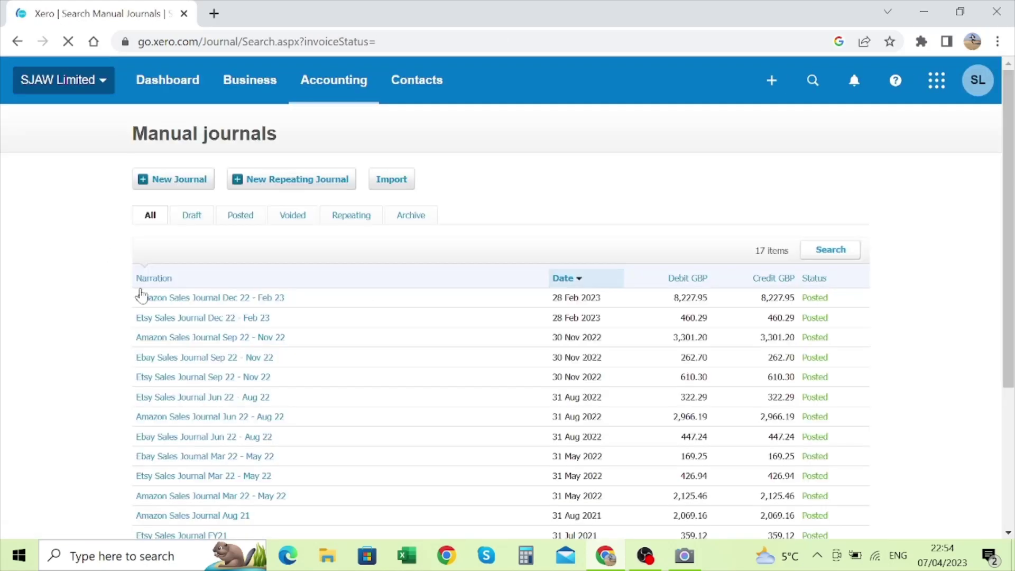
{"action": "left_click", "coordinate": [165, 302]}
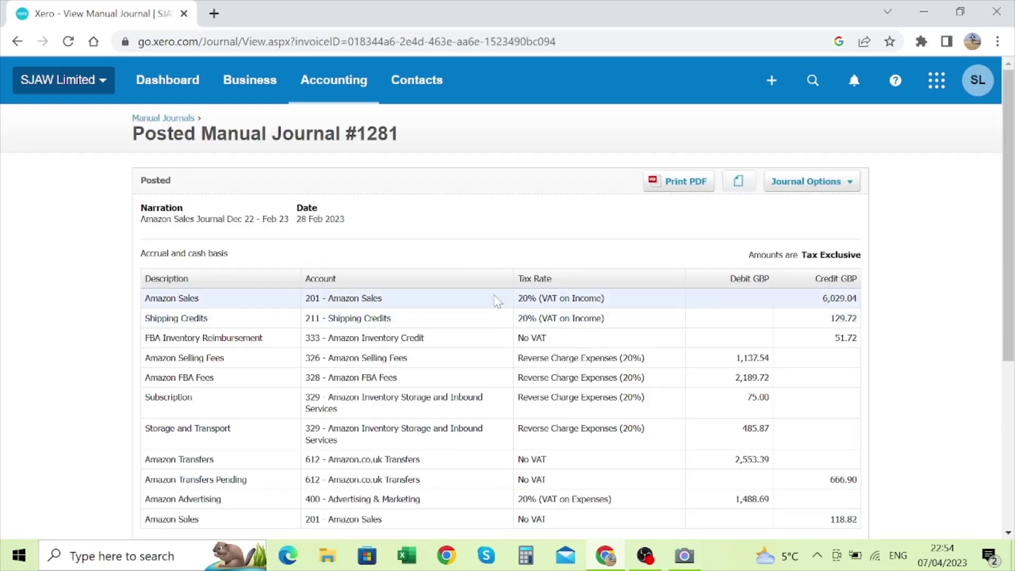
Examine the posted Amazon Sales Journal's narration, date, line items and debit and credit totals
{"action": "left_click_drag", "start_coordinate": [137, 211], "coordinate": [359, 231]}
{"action": "left_click", "coordinate": [293, 231]}
{"action": "left_click", "coordinate": [354, 227]}
{"action": "scroll", "coordinate": [541, 299], "scroll_direction": "down", "scroll_amount": 5}
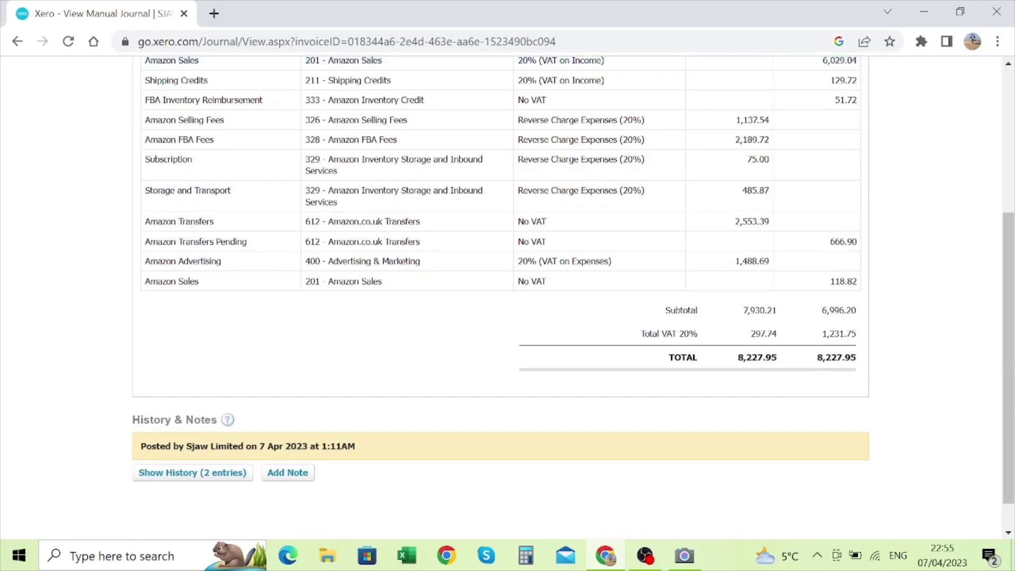
{"action": "scroll", "coordinate": [834, 363], "scroll_direction": "up", "scroll_amount": 3}
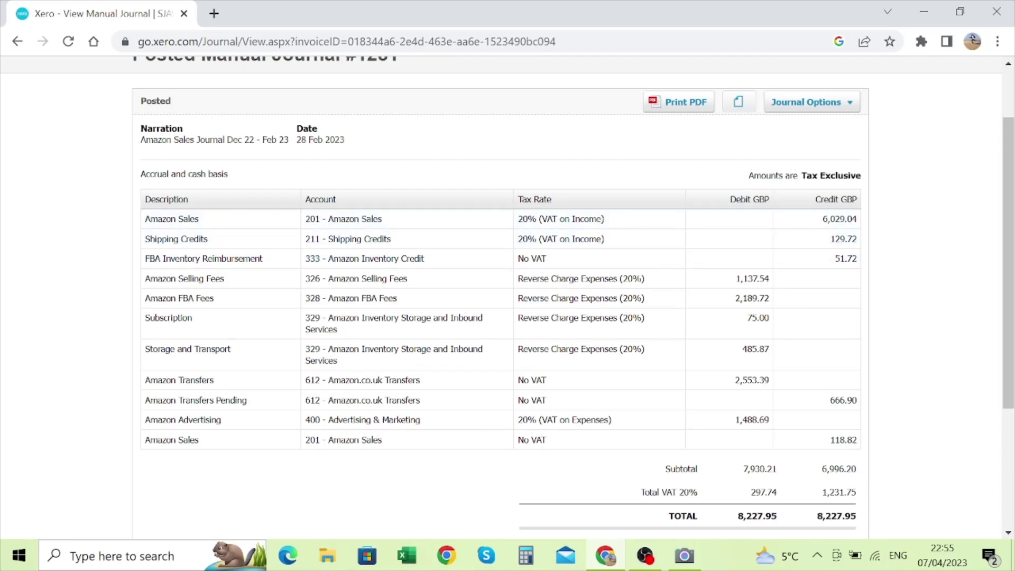
{"action": "left_click_drag", "start_coordinate": [662, 468], "coordinate": [817, 494]}
{"action": "left_click", "coordinate": [819, 502]}
Check the journal's credit-side VAT total against its lines and examine the Amazon Transfers amount
{"action": "scroll", "coordinate": [925, 422], "scroll_direction": "down", "scroll_amount": 3}
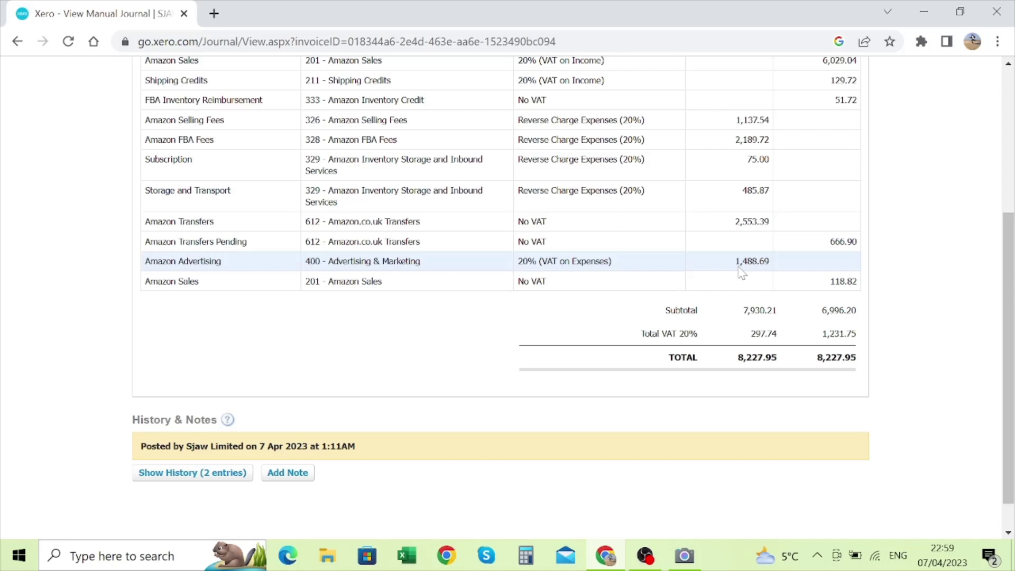
{"action": "left_click_drag", "start_coordinate": [820, 337], "coordinate": [851, 335]}
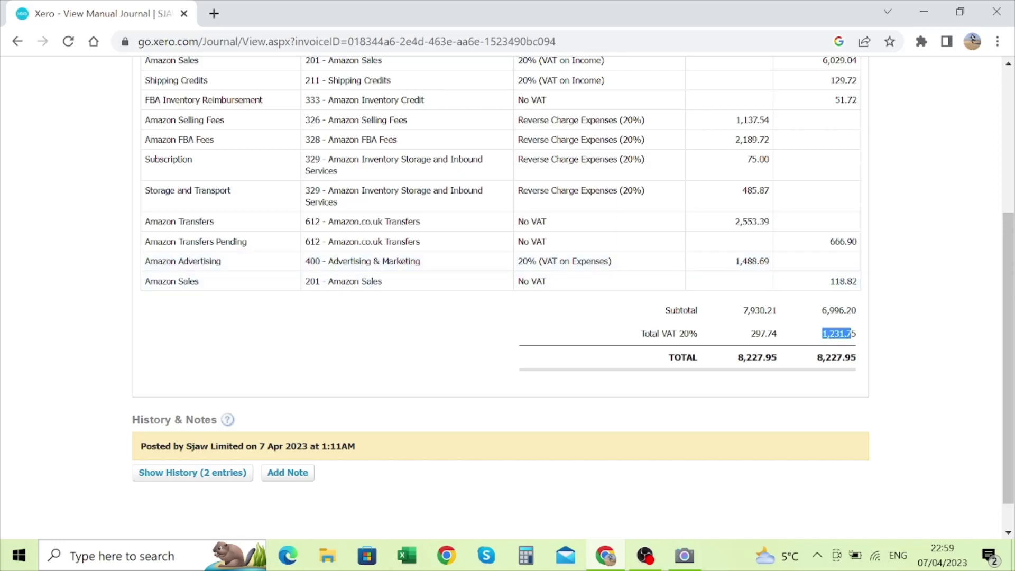
{"action": "scroll", "coordinate": [849, 335], "scroll_direction": "up", "scroll_amount": 3}
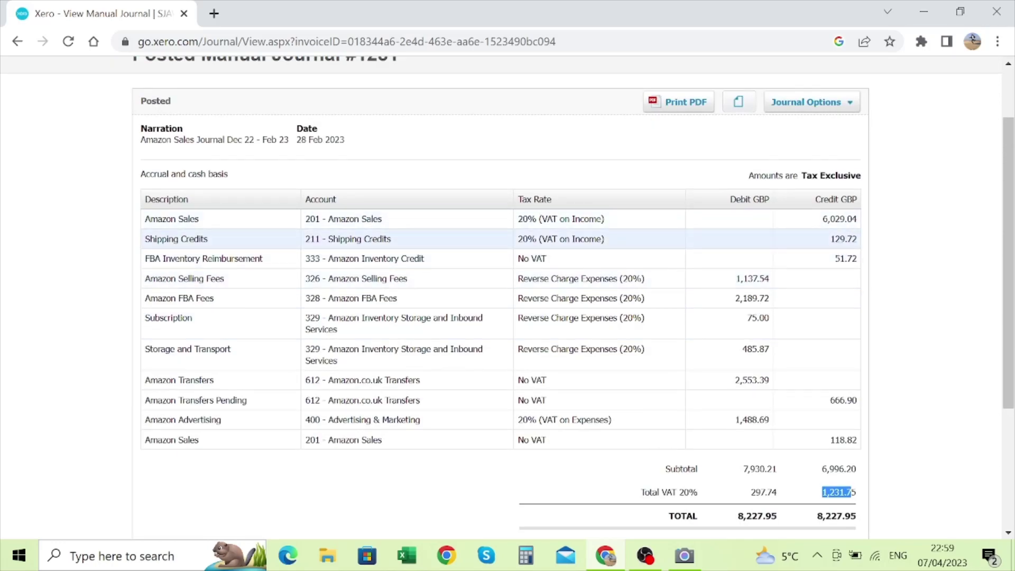
{"action": "scroll", "coordinate": [944, 339], "scroll_direction": "down", "scroll_amount": 3}
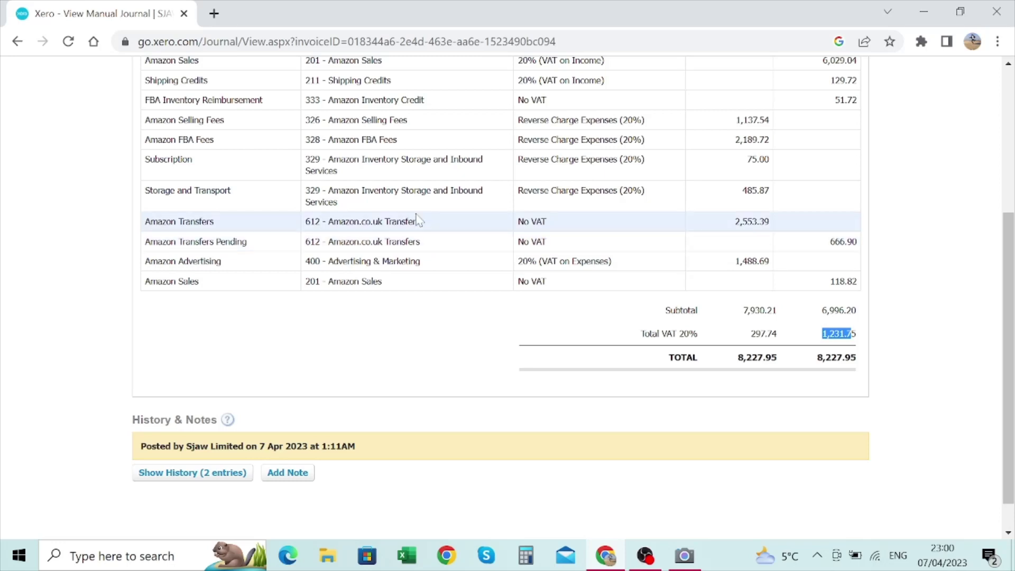
{"action": "left_click_drag", "start_coordinate": [734, 221], "coordinate": [739, 221]}
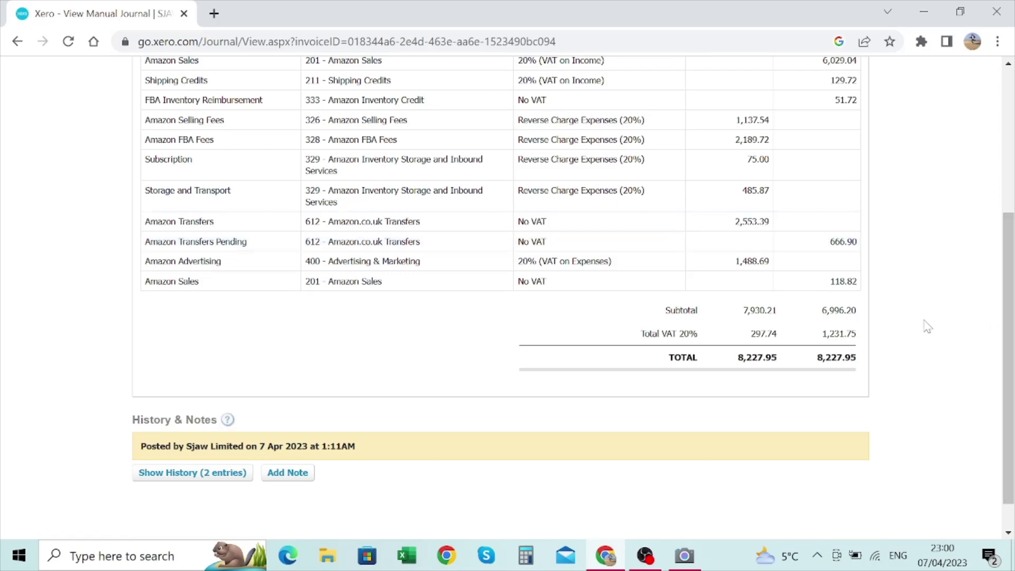
Look over the whole posted journal again, from the header through the tax rates and totals to the history notes
{"action": "scroll", "coordinate": [922, 336], "scroll_direction": "up", "scroll_amount": 5}
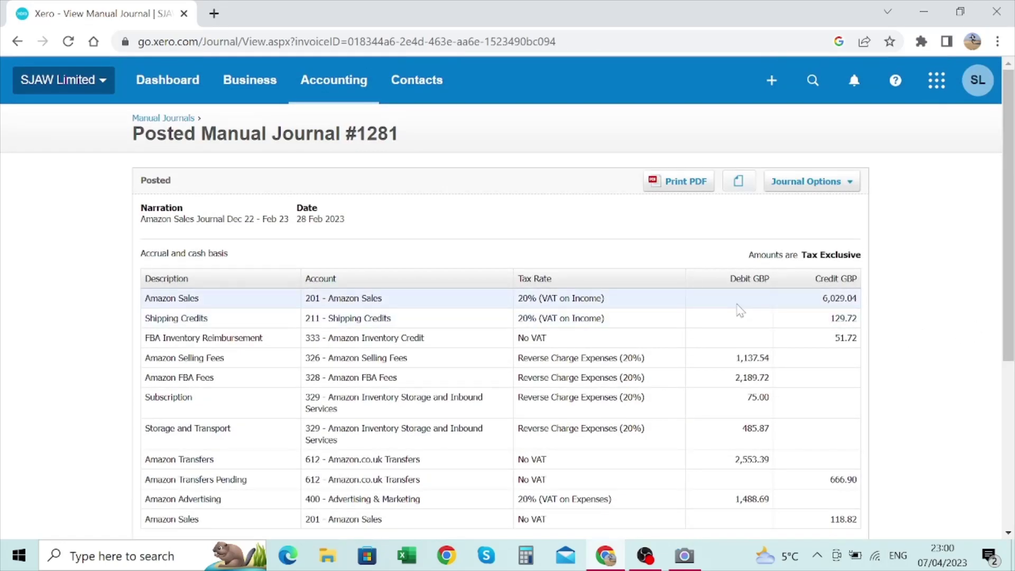
{"action": "scroll", "coordinate": [739, 311], "scroll_direction": "down", "scroll_amount": 2}
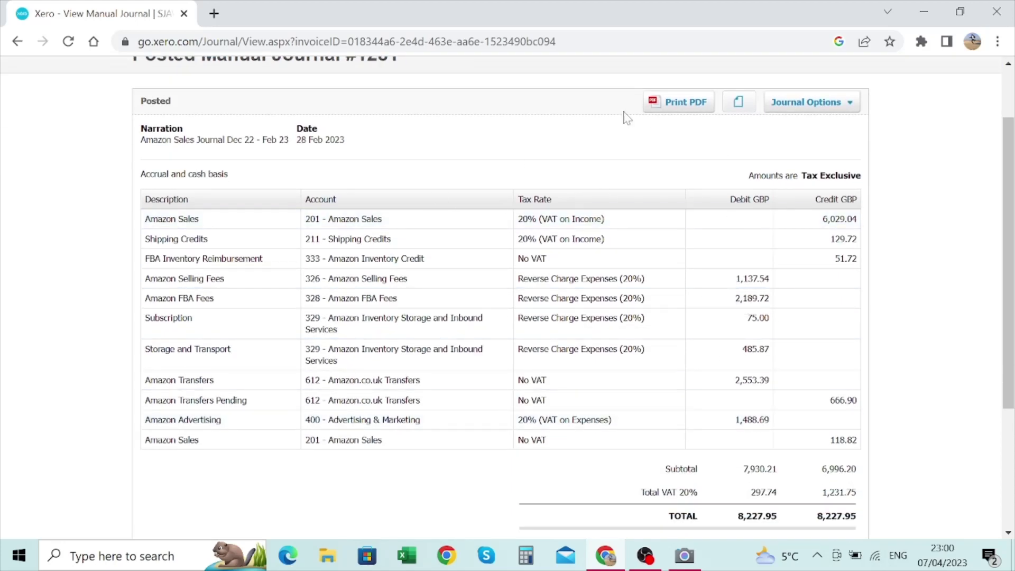
{"action": "scroll", "coordinate": [761, 311], "scroll_direction": "down", "scroll_amount": 2}
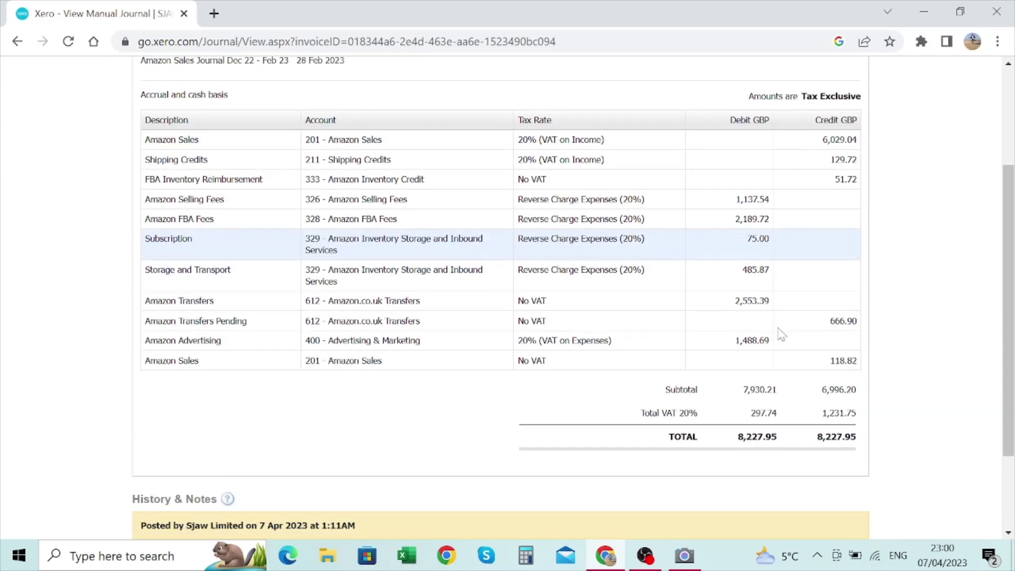
{"action": "scroll", "coordinate": [791, 417], "scroll_direction": "down", "scroll_amount": 3}
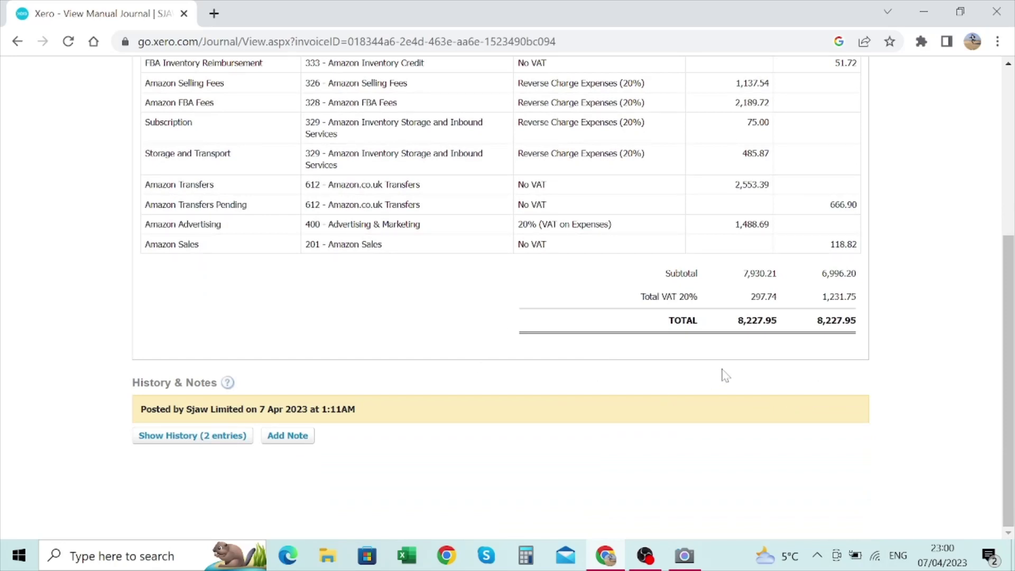
{"action": "scroll", "coordinate": [867, 357], "scroll_direction": "up", "scroll_amount": 2}
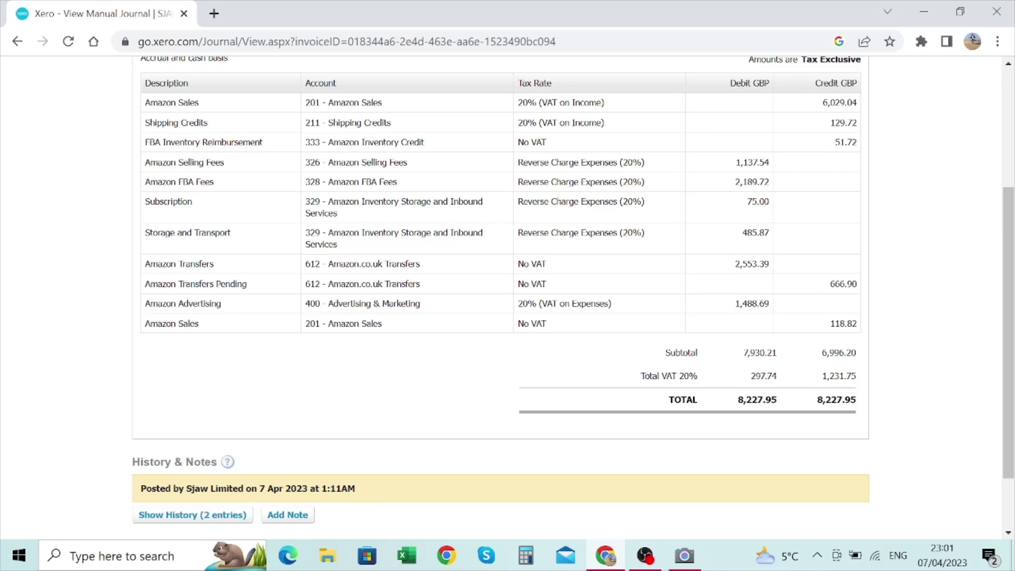
{"action": "scroll", "coordinate": [404, 460], "scroll_direction": "up", "scroll_amount": 4}
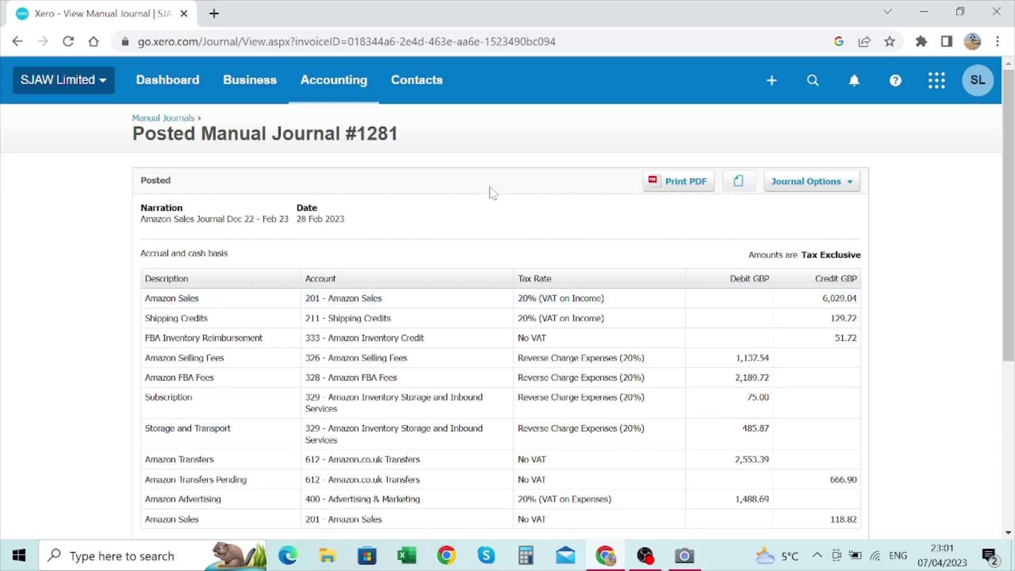
Return to the manual journals list and look through the posted journals
{"action": "left_click", "coordinate": [167, 119]}
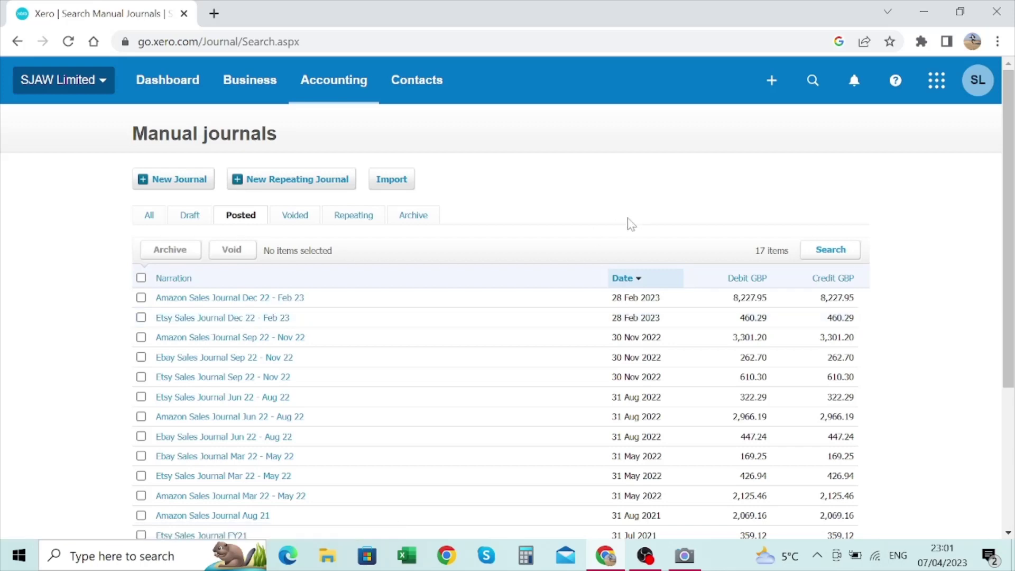
{"action": "scroll", "coordinate": [629, 222], "scroll_direction": "down", "scroll_amount": 4}
{"action": "scroll", "coordinate": [625, 244], "scroll_direction": "up", "scroll_amount": 4}
Open the VAT Returns page and look over the outstanding and completed returns
{"action": "left_click", "coordinate": [354, 86]}
{"action": "left_click", "coordinate": [365, 440]}
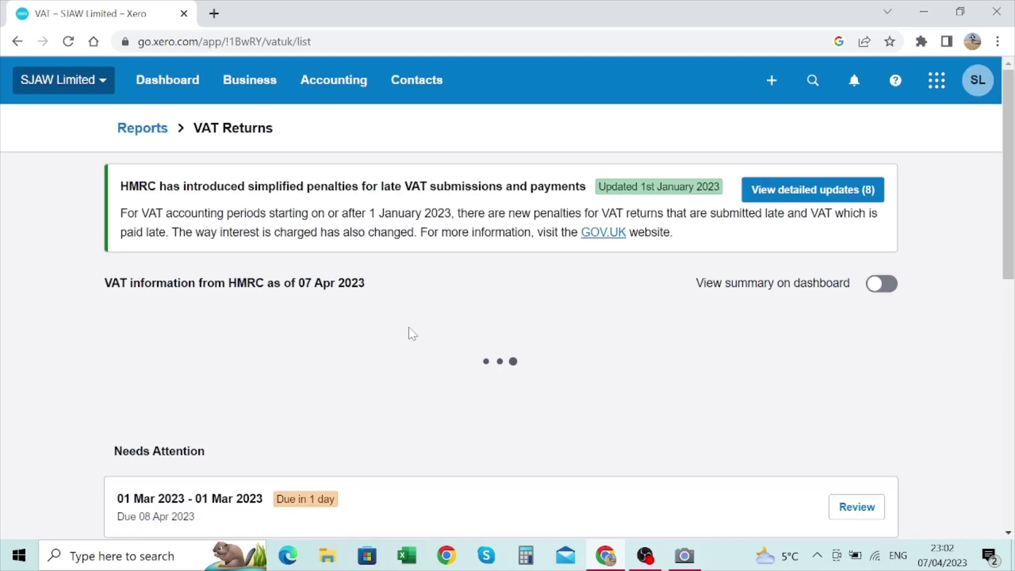
{"action": "scroll", "coordinate": [435, 367], "scroll_direction": "down", "scroll_amount": 7}
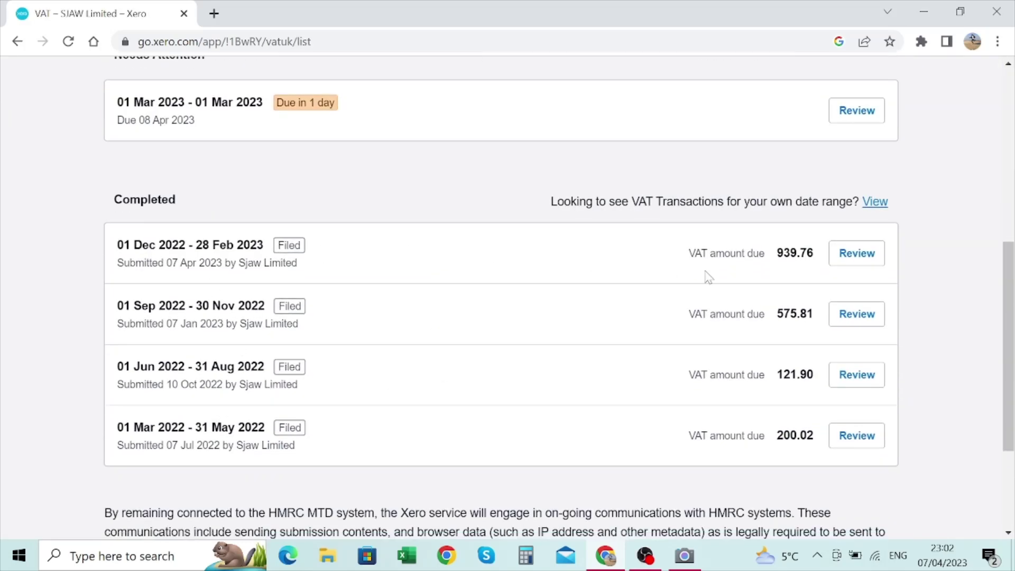
{"action": "scroll", "coordinate": [791, 240], "scroll_direction": "down", "scroll_amount": 1}
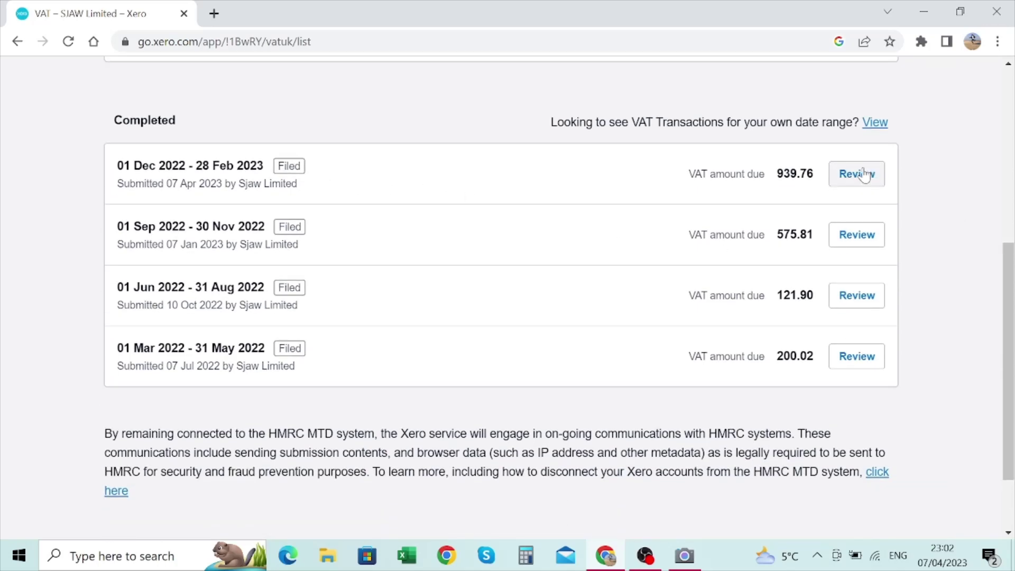
{"action": "scroll", "coordinate": [842, 202], "scroll_direction": "up", "scroll_amount": 1}
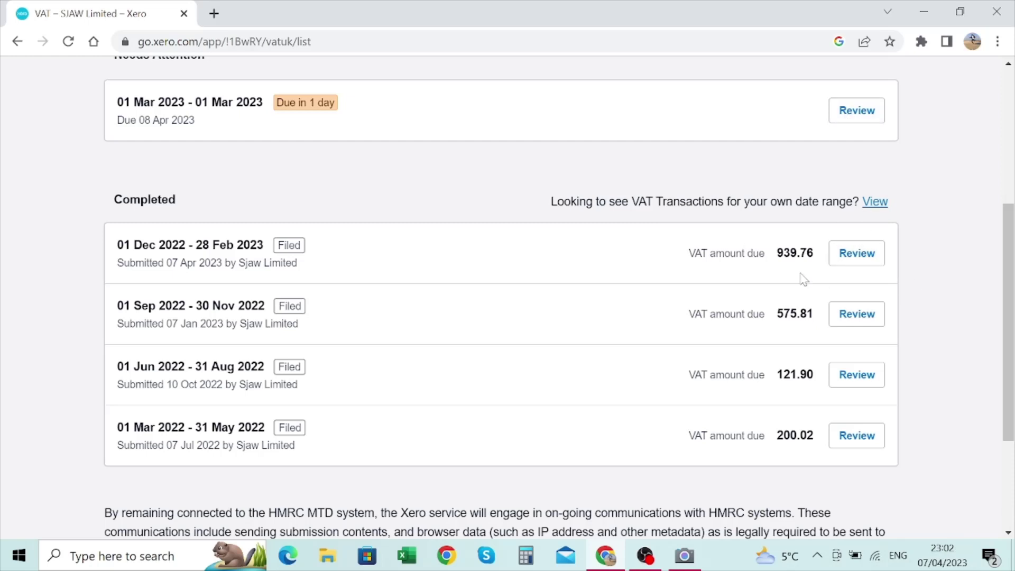
Open the 01 Mar 2023 - 01 Mar 2023 VAT return and examine its boxes and submission options
{"action": "left_click", "coordinate": [864, 126]}
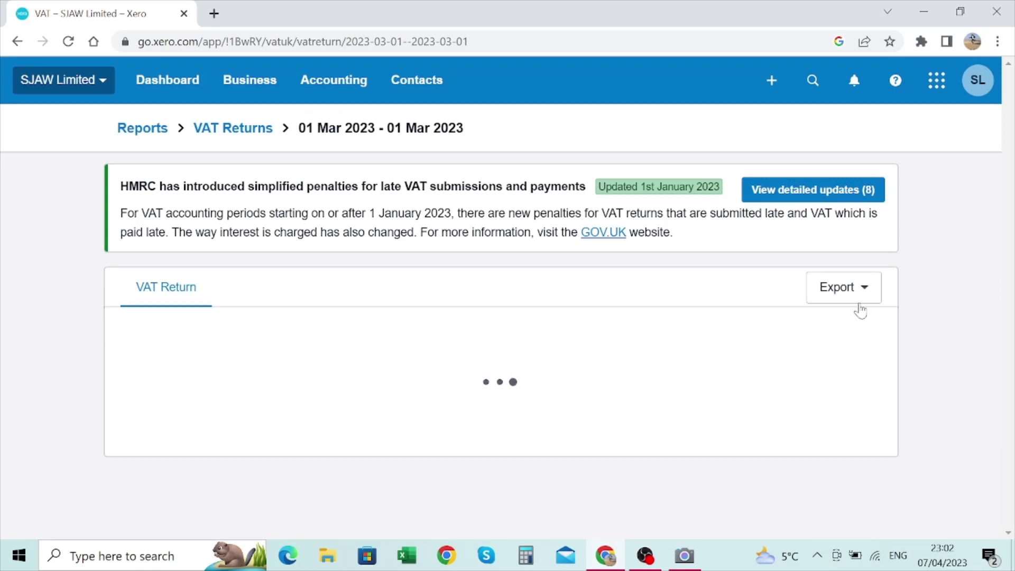
{"action": "scroll", "coordinate": [405, 367], "scroll_direction": "down", "scroll_amount": 3}
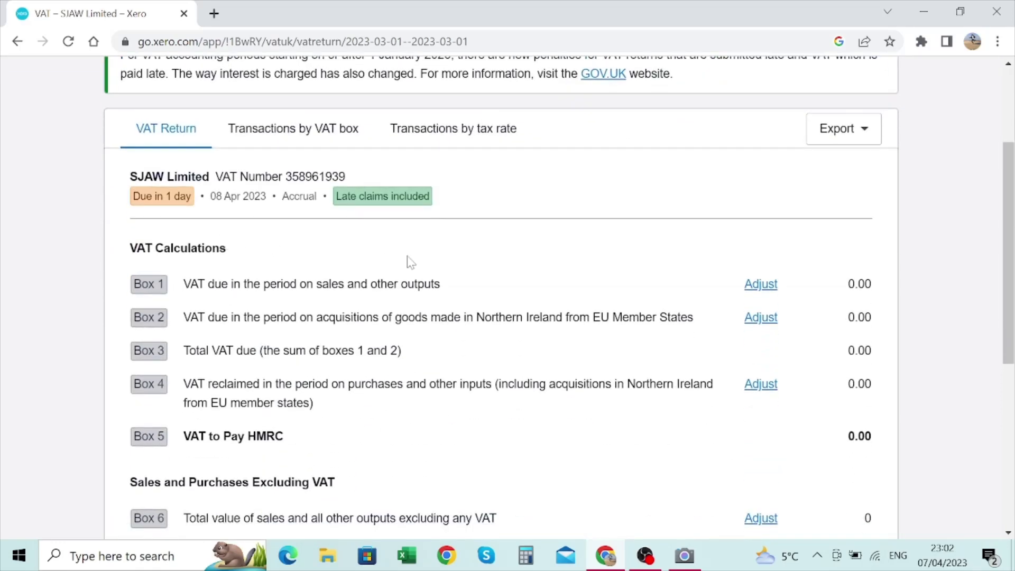
{"action": "scroll", "coordinate": [410, 262], "scroll_direction": "down", "scroll_amount": 1}
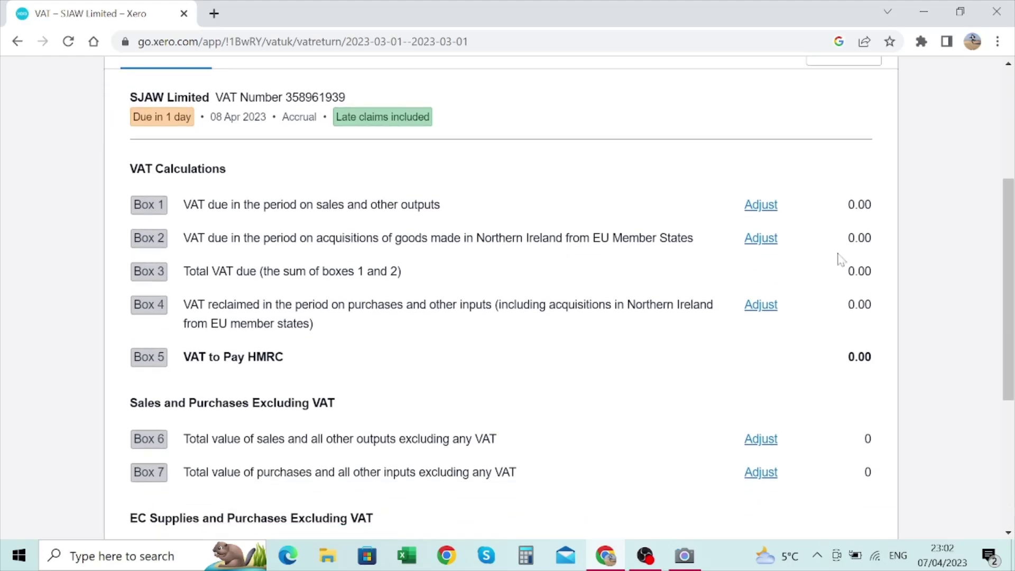
{"action": "scroll", "coordinate": [835, 323], "scroll_direction": "down", "scroll_amount": 3}
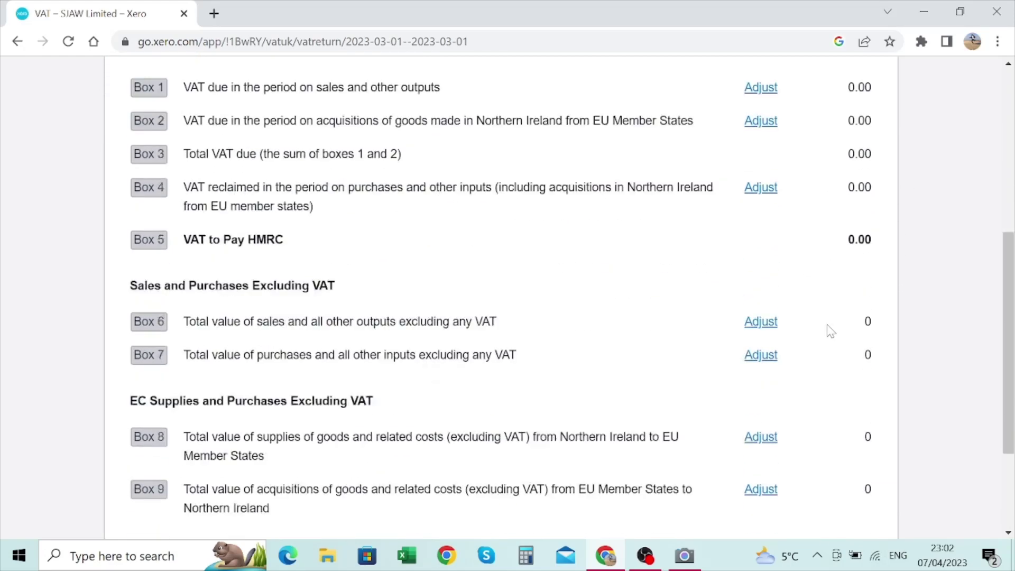
{"action": "scroll", "coordinate": [648, 296], "scroll_direction": "down", "scroll_amount": 3}
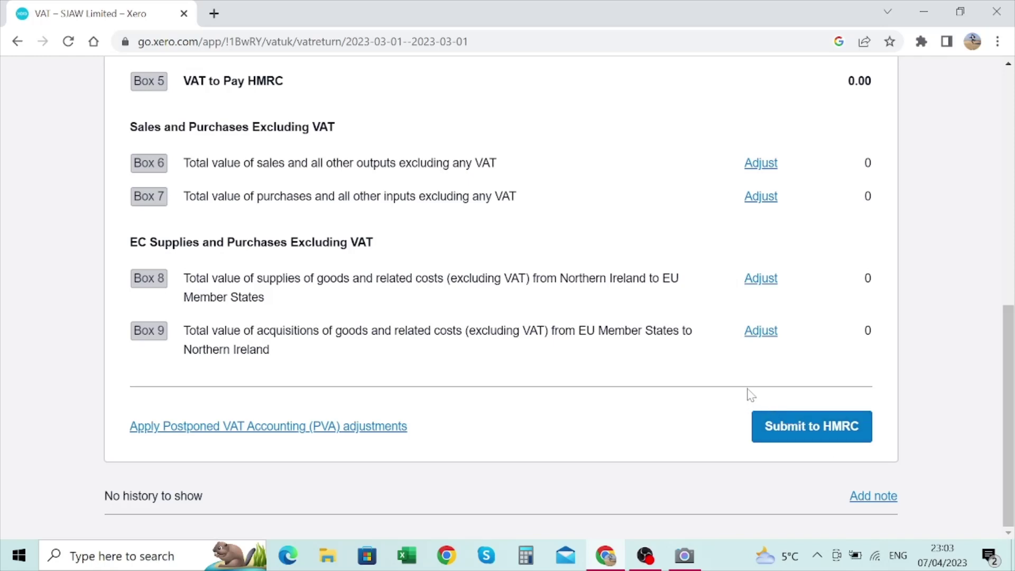
{"action": "scroll", "coordinate": [751, 396], "scroll_direction": "up", "scroll_amount": 8}
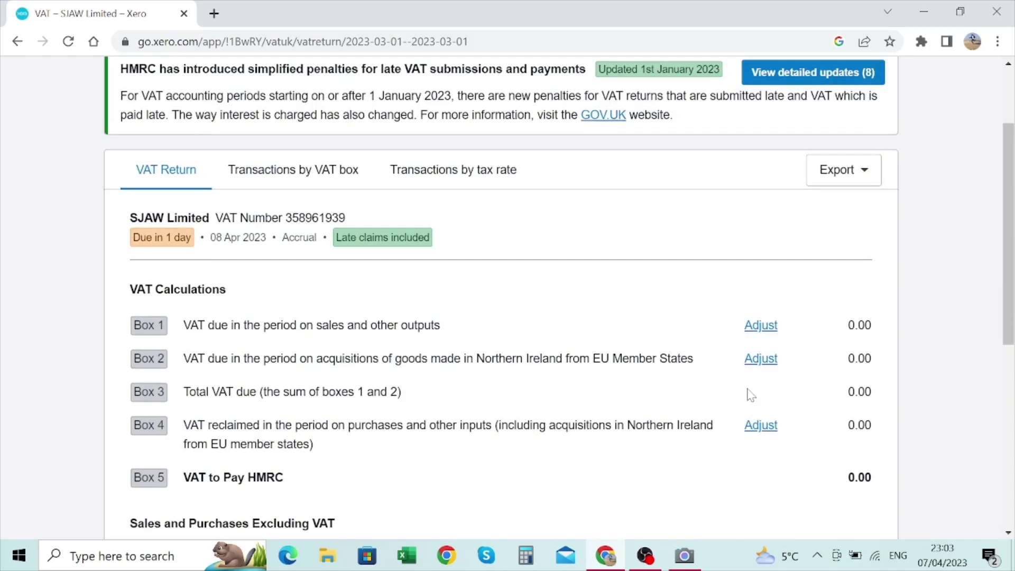
Go back to the VAT returns list and open the filed return for 01 Dec 2022 - 28 Feb 2023
{"action": "left_click", "coordinate": [18, 43]}
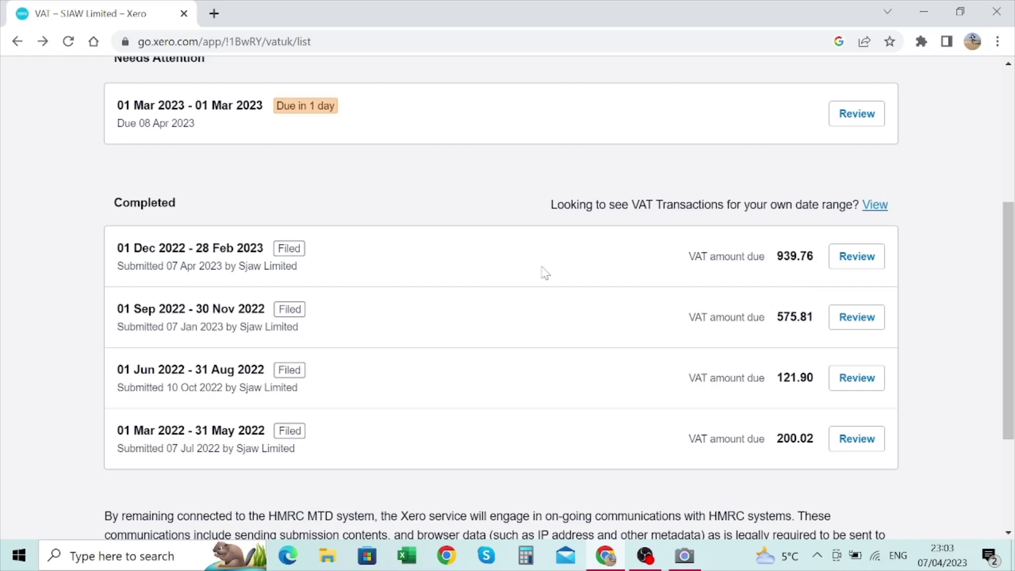
{"action": "left_click", "coordinate": [856, 257]}
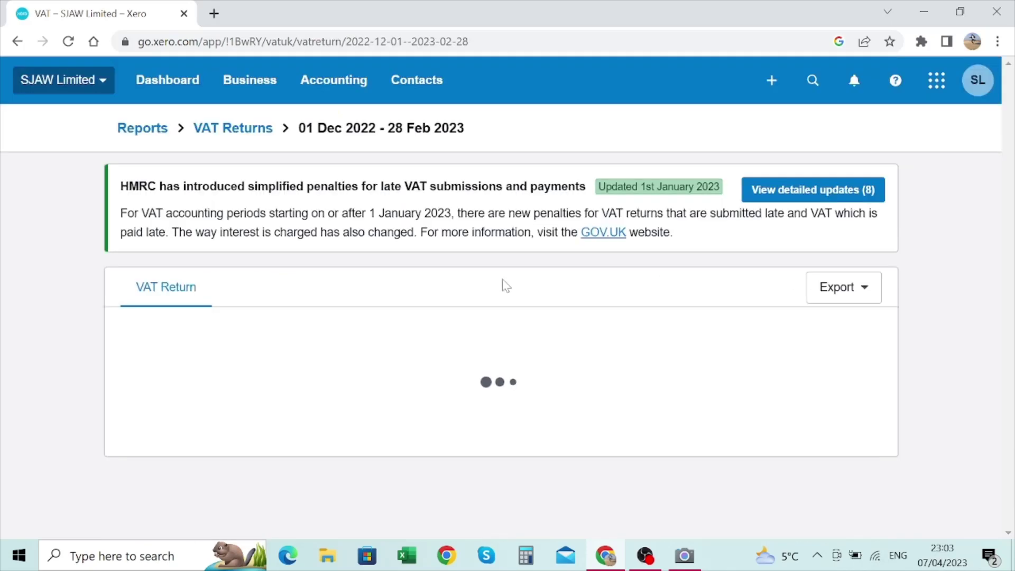
{"action": "scroll", "coordinate": [498, 328], "scroll_direction": "down", "scroll_amount": 3}
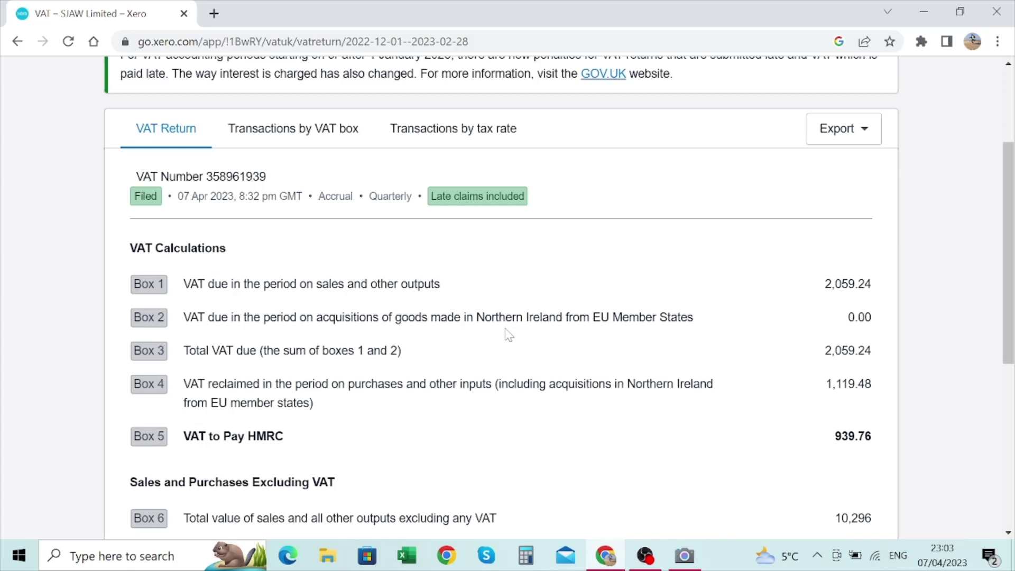
{"action": "scroll", "coordinate": [508, 334], "scroll_direction": "down", "scroll_amount": 2}
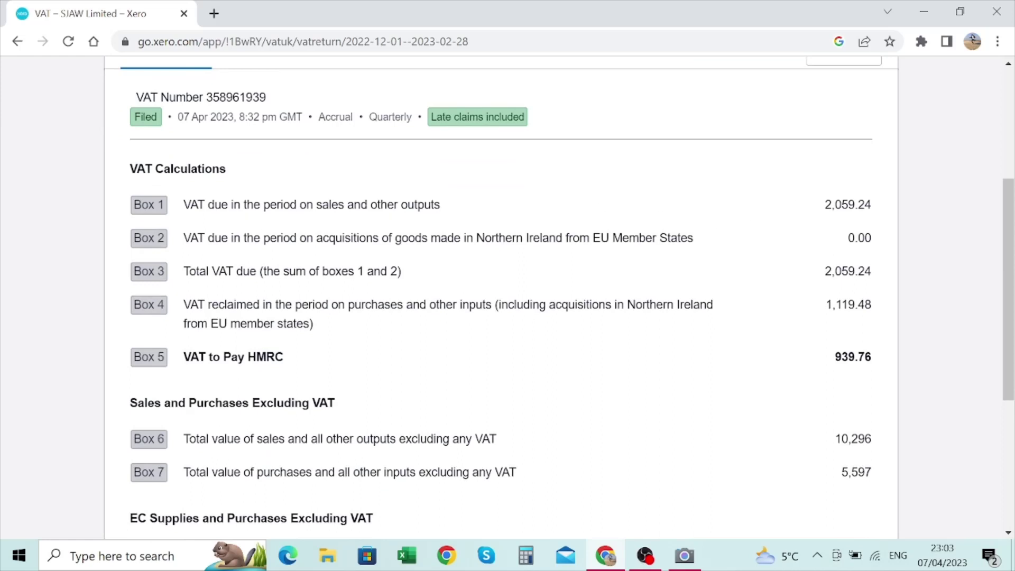
Examine the filed return's VAT calculations, from VAT due on sales in Box 1 to VAT to Pay HMRC in Box 5
{"action": "left_click_drag", "start_coordinate": [184, 204], "coordinate": [247, 204]}
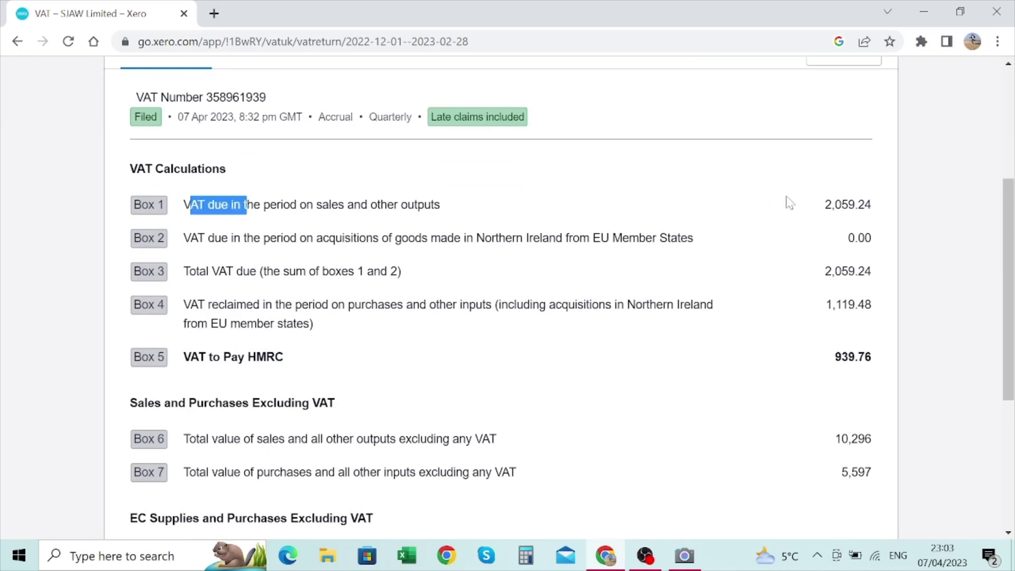
{"action": "left_click_drag", "start_coordinate": [822, 205], "coordinate": [806, 294]}
{"action": "left_click", "coordinate": [818, 231]}
{"action": "scroll", "coordinate": [766, 315], "scroll_direction": "down", "scroll_amount": 1}
{"action": "left_click", "coordinate": [766, 315]}
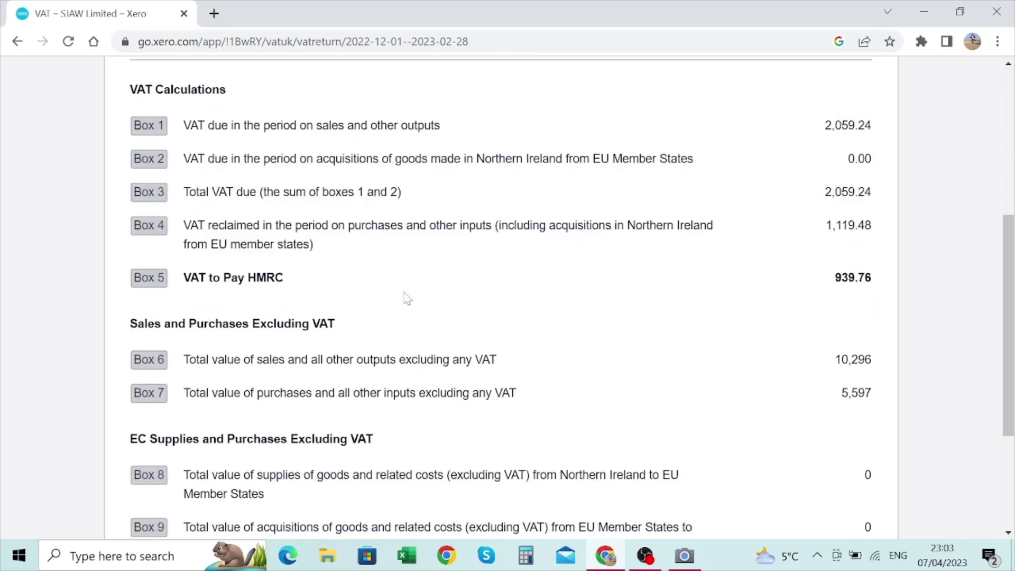
{"action": "left_click_drag", "start_coordinate": [182, 284], "coordinate": [315, 282]}
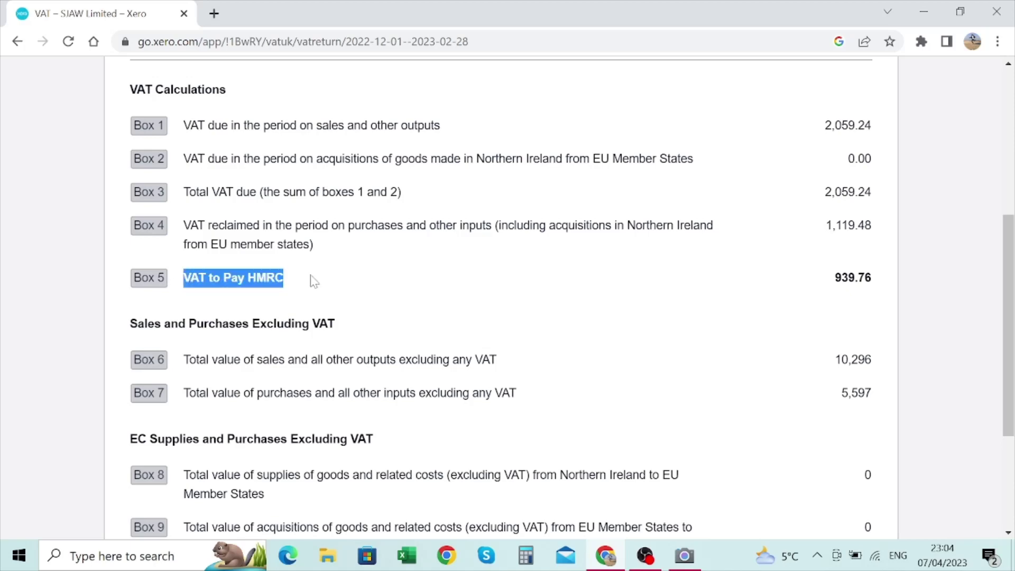
Review the filed return's Box 5 amount payable to HMRC and the remaining boxes down to Box 9
{"action": "left_click_drag", "start_coordinate": [833, 280], "coordinate": [883, 292]}
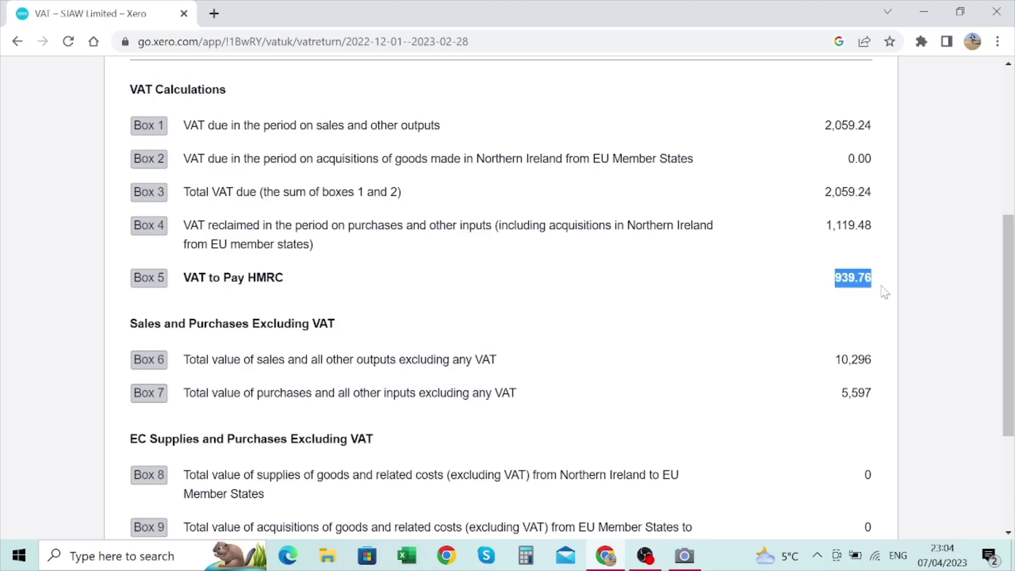
{"action": "left_click", "coordinate": [720, 297]}
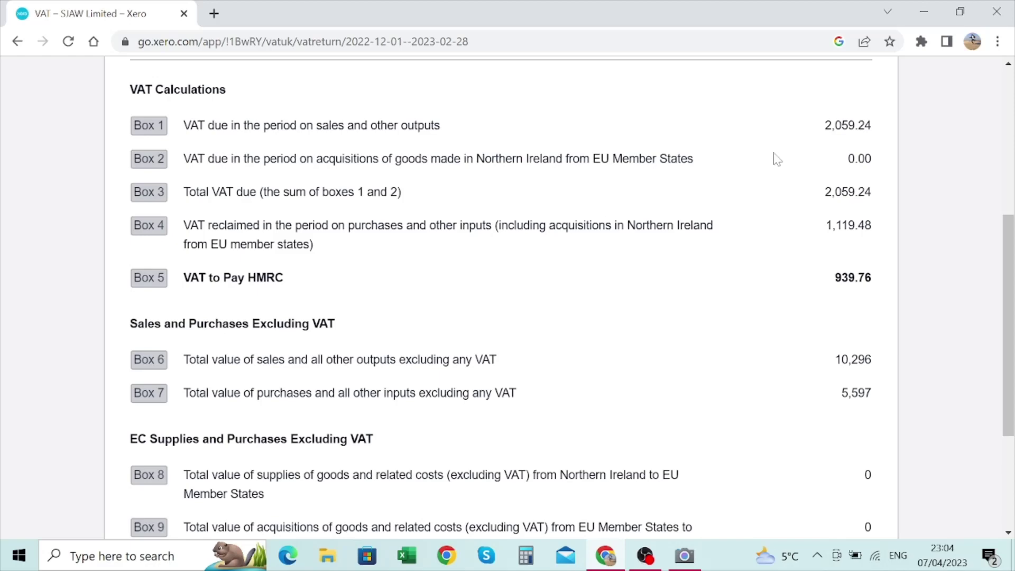
{"action": "scroll", "coordinate": [772, 161], "scroll_direction": "down", "scroll_amount": 1}
{"action": "scroll", "coordinate": [809, 216], "scroll_direction": "up", "scroll_amount": 3}
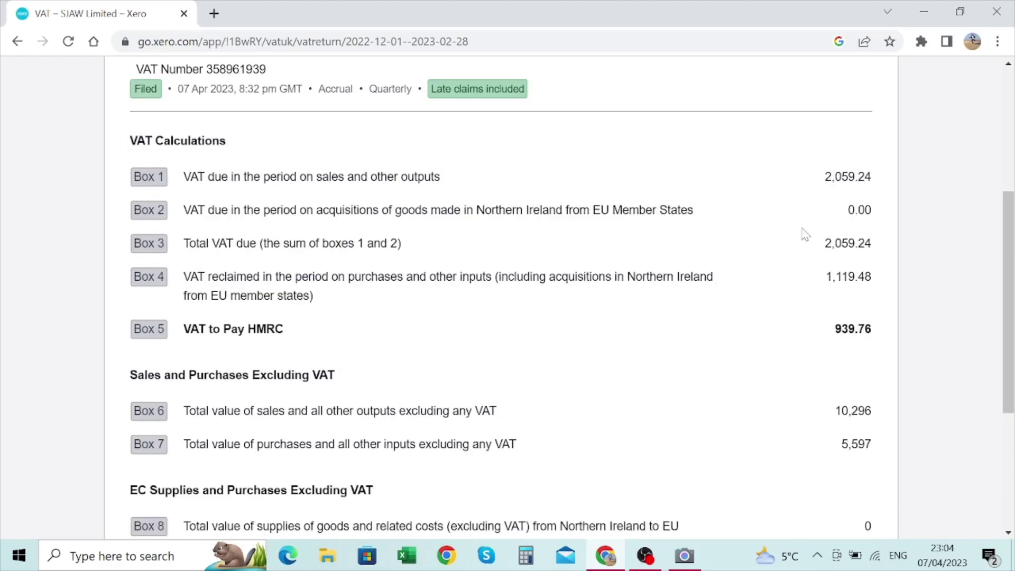
{"action": "scroll", "coordinate": [804, 234], "scroll_direction": "down", "scroll_amount": 1}
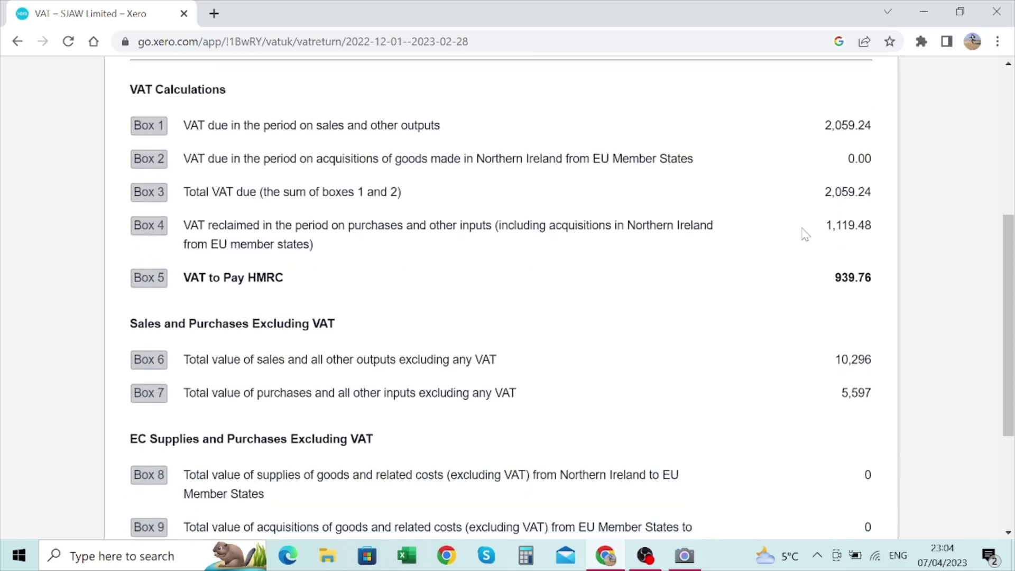
{"action": "scroll", "coordinate": [805, 234], "scroll_direction": "down", "scroll_amount": 3}
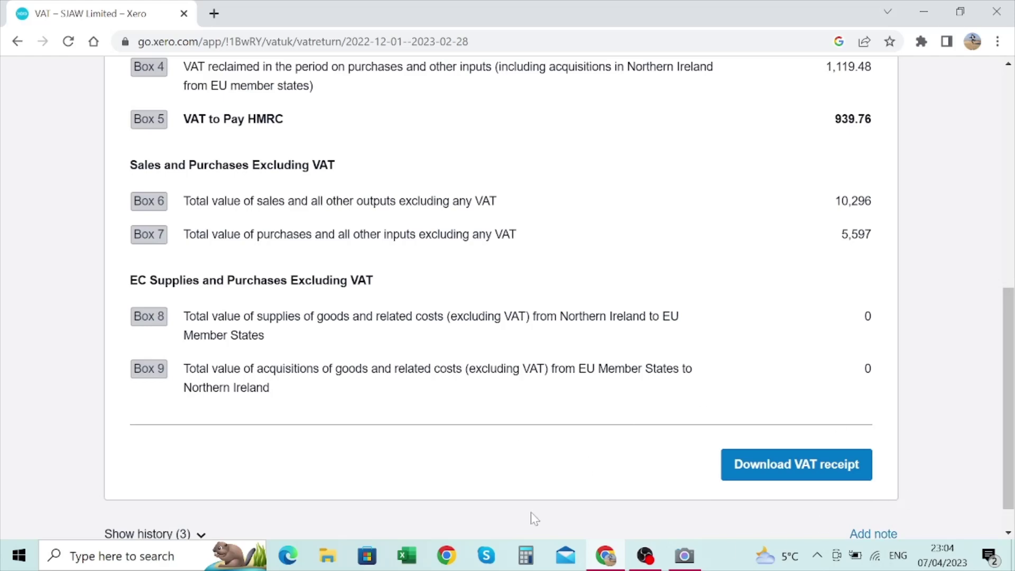
{"action": "left_click", "coordinate": [684, 555]}
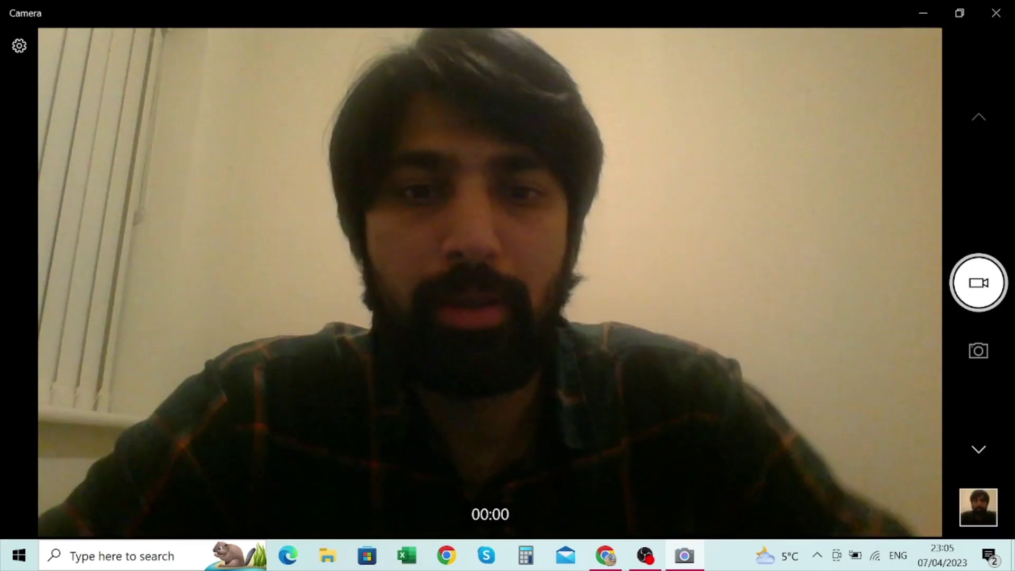